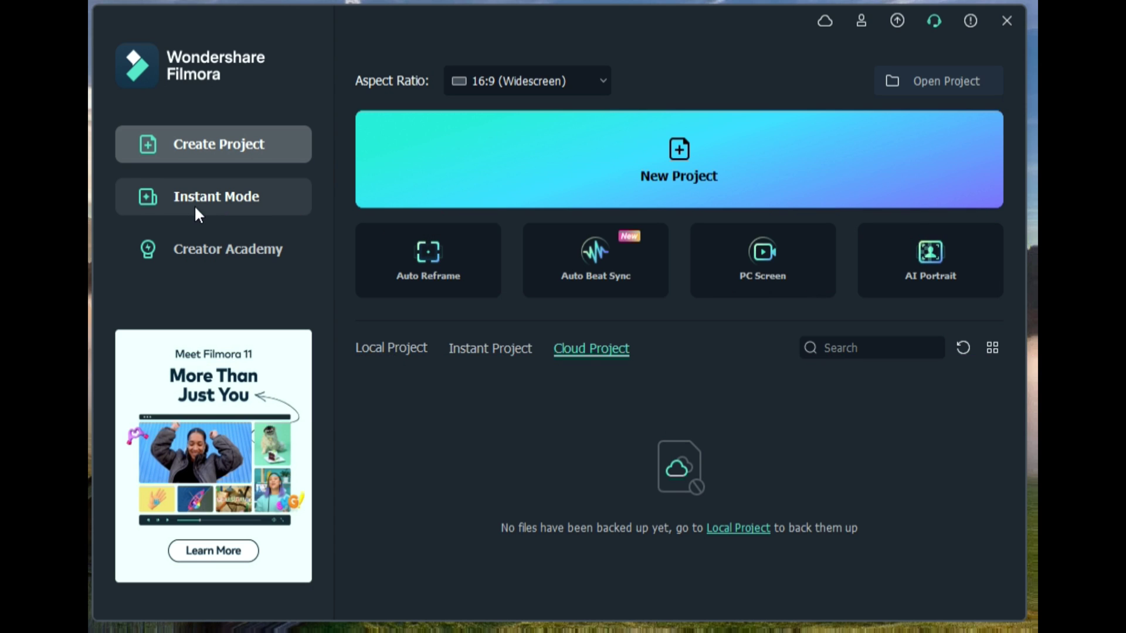
click(605, 269)
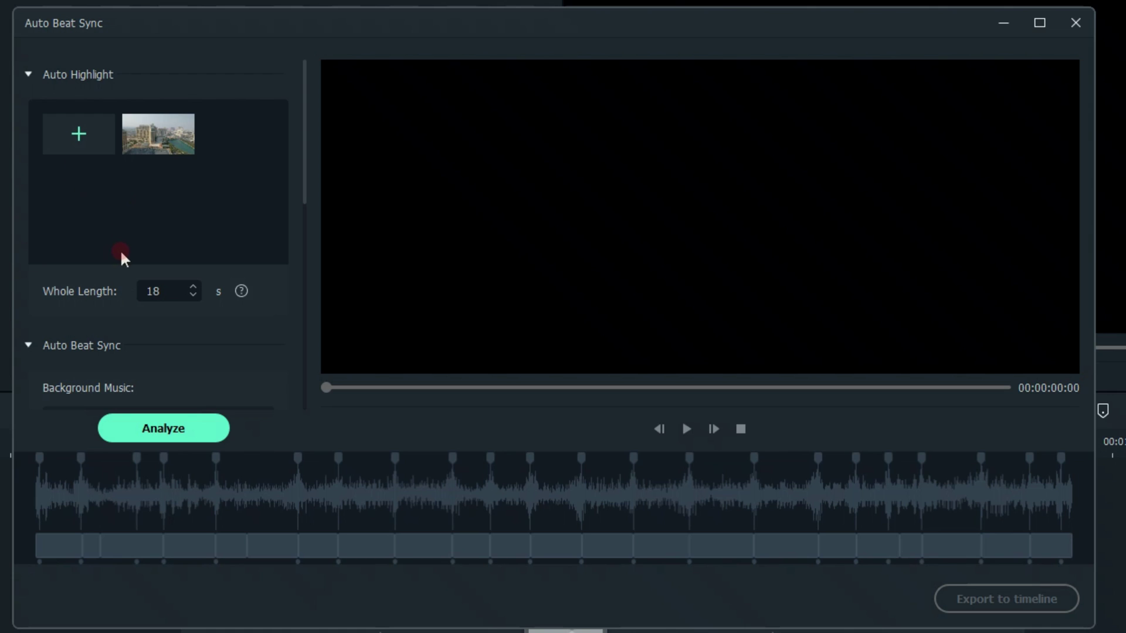
drag(154, 292, 133, 276)
scroll(213, 244, down, 3)
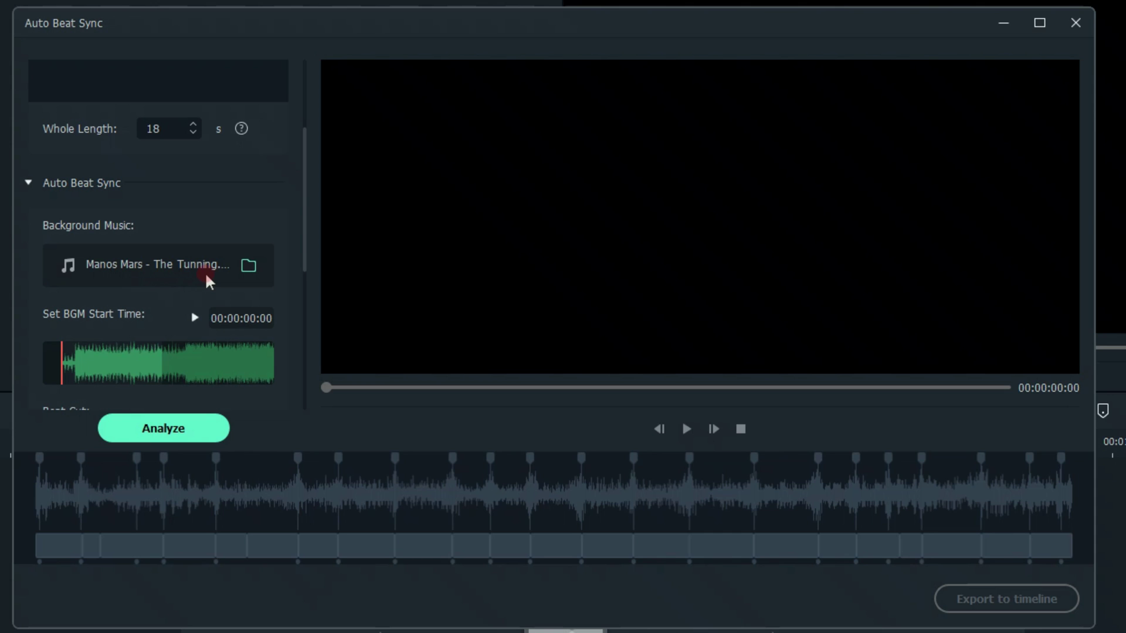
Load A-Little-Country-Swing as background music starting at 00:01:18:03.
click(249, 267)
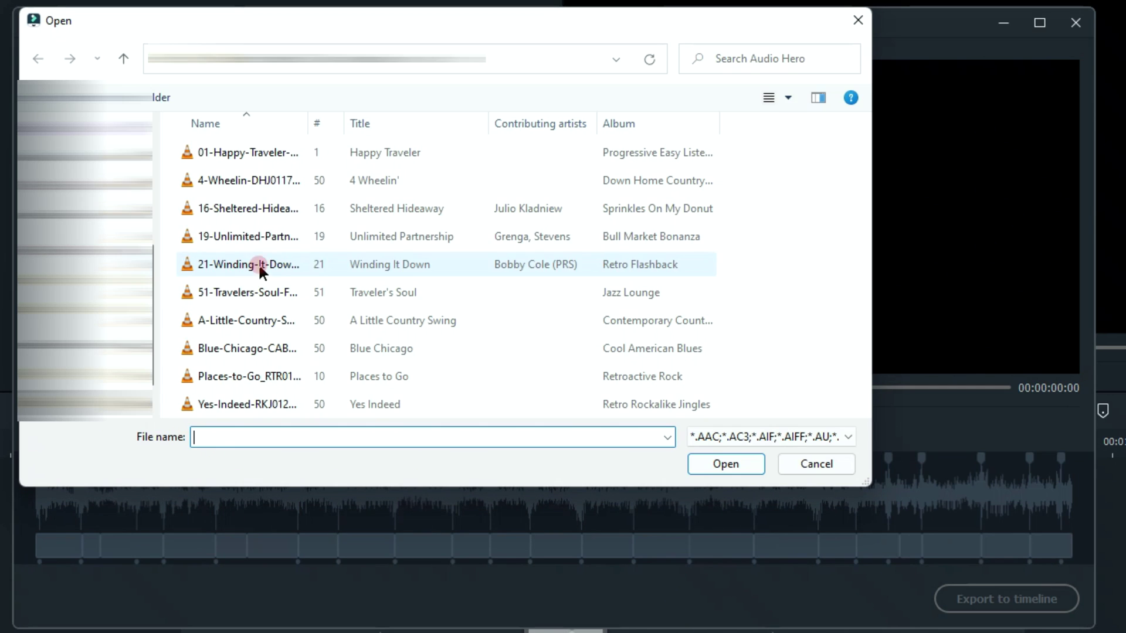
double_click(246, 321)
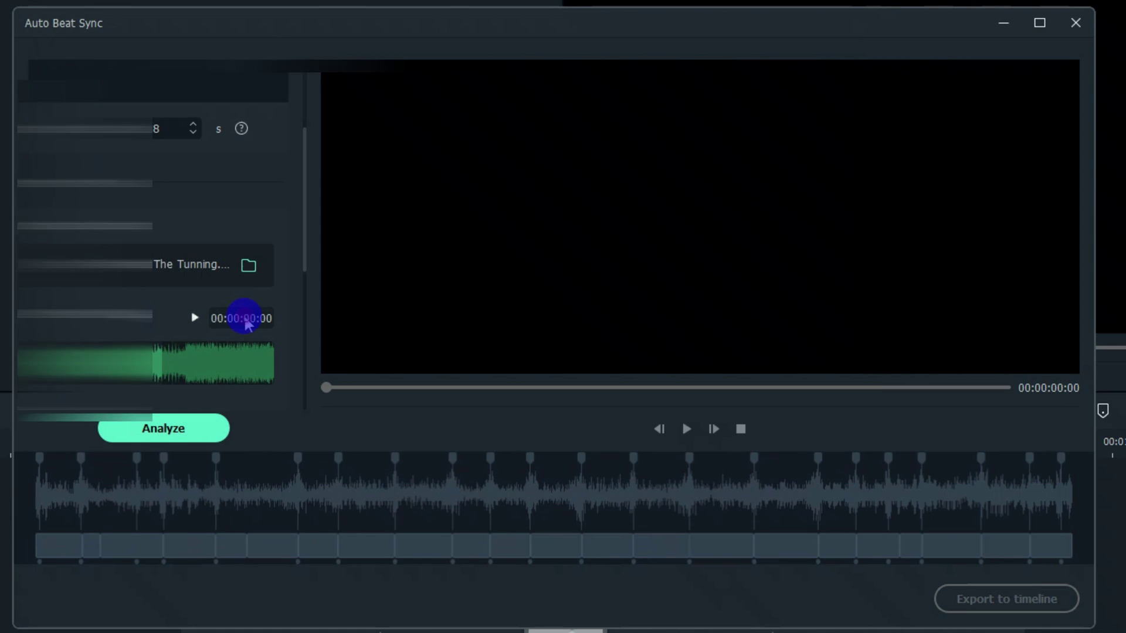
scroll(141, 354, down, 2)
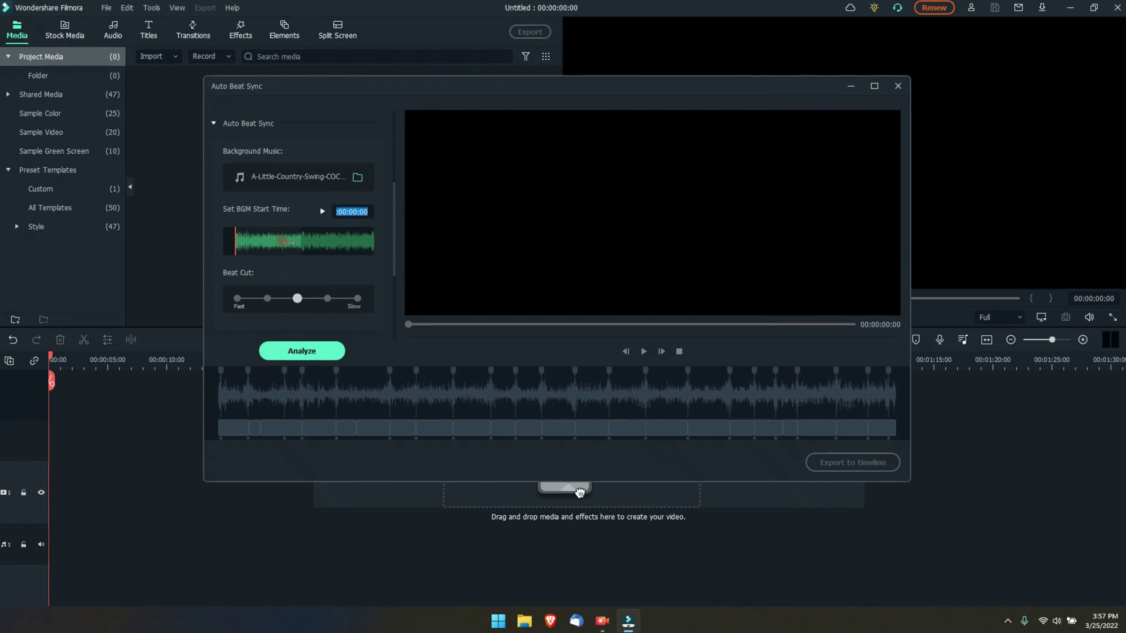
click(195, 215)
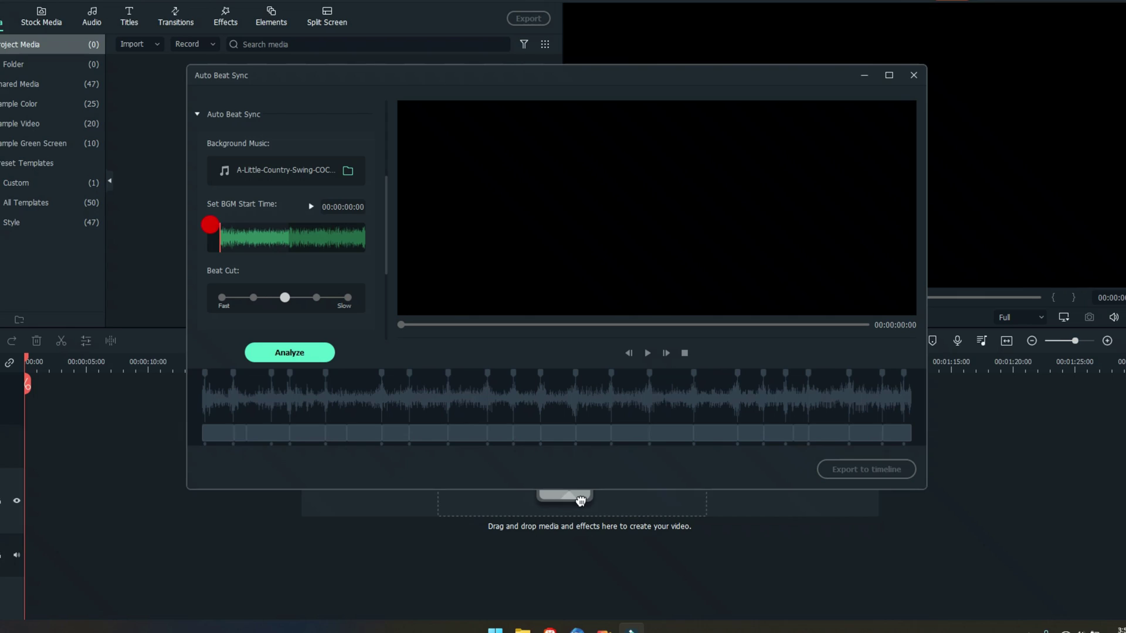
click(307, 228)
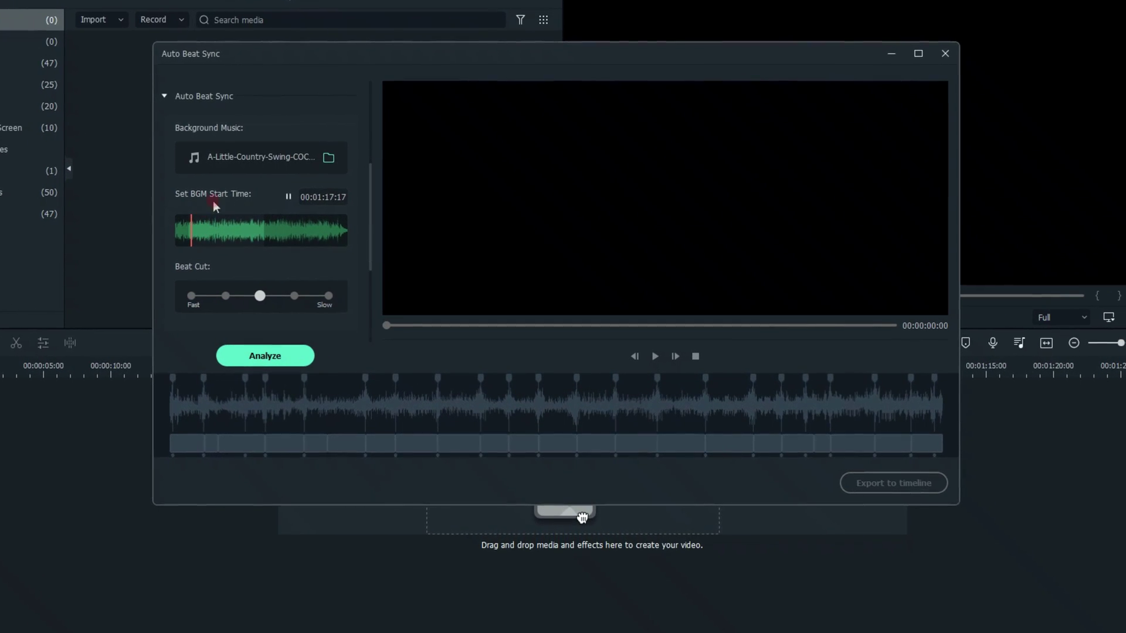
click(294, 199)
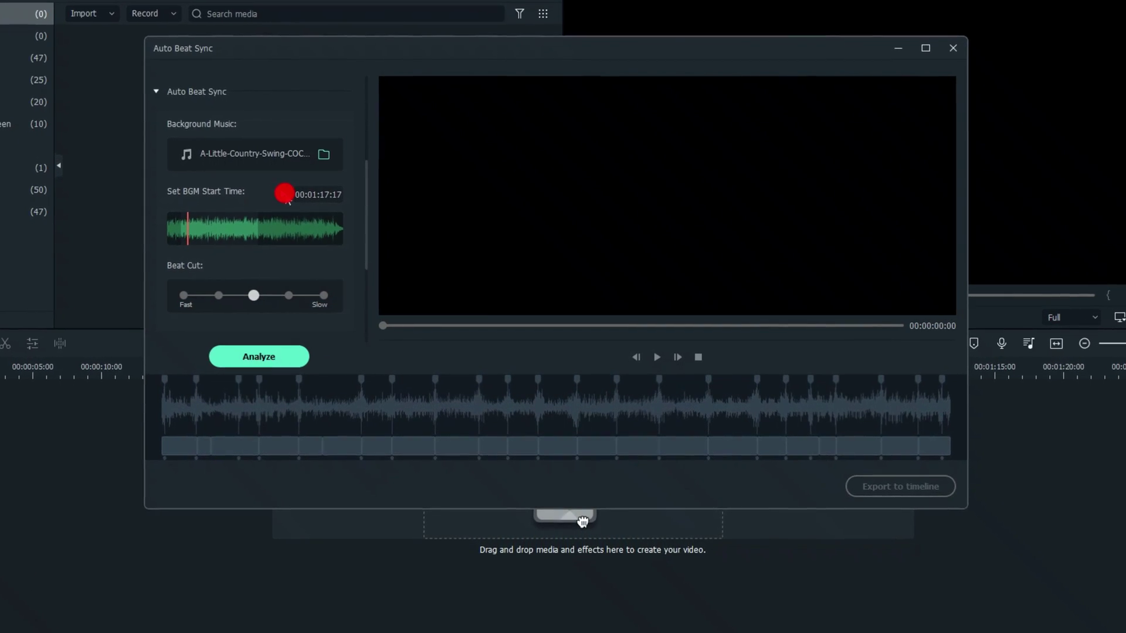
click(209, 217)
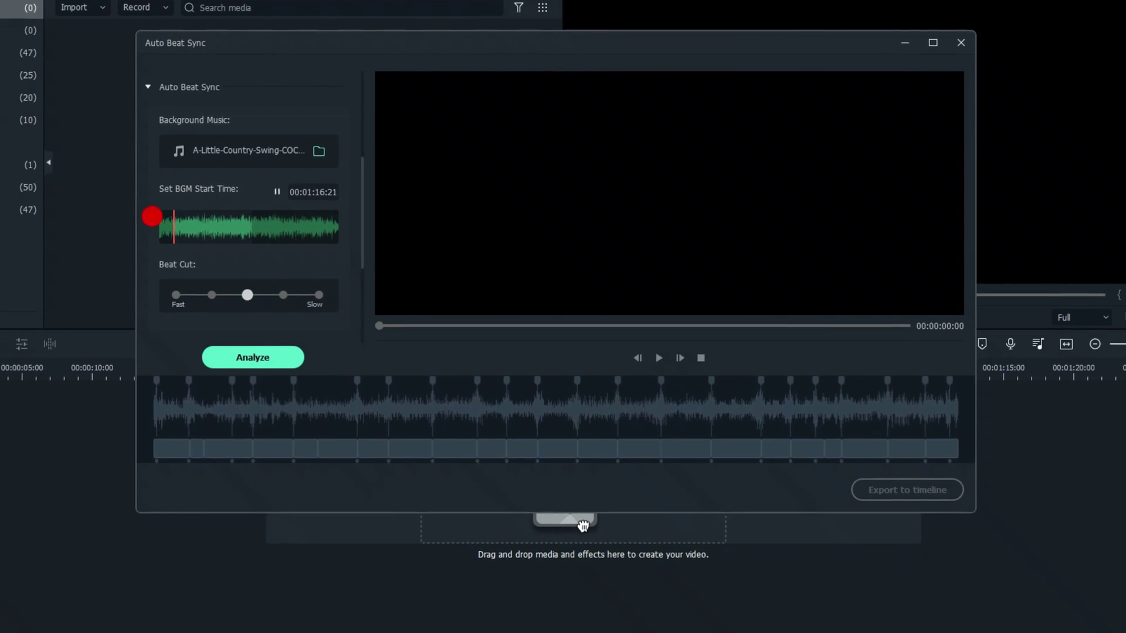
click(271, 189)
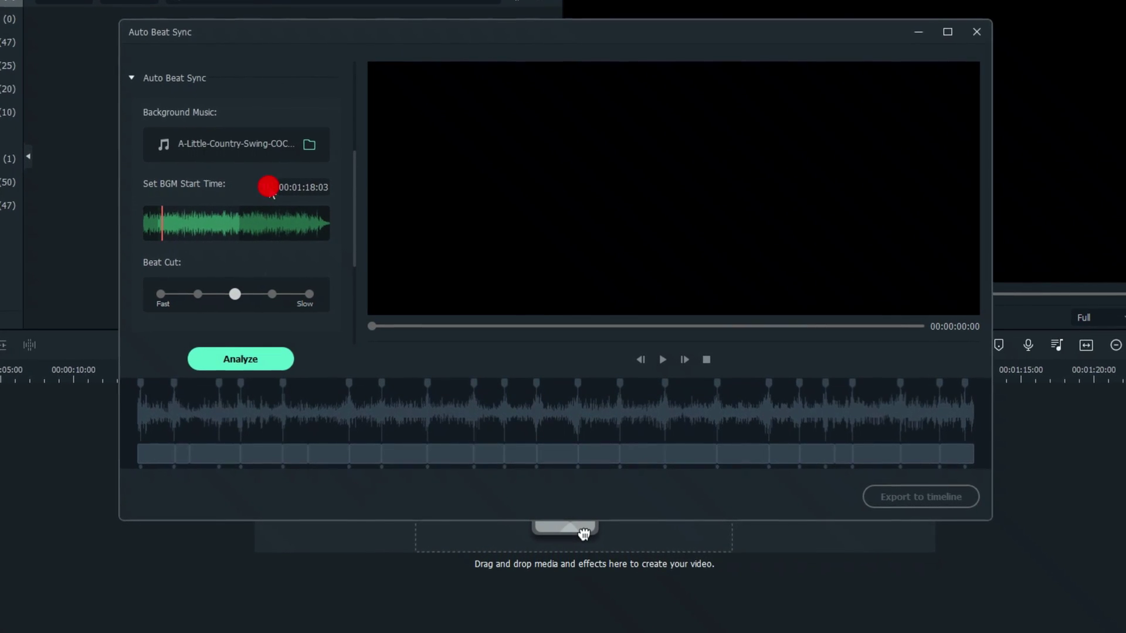
Set Beat Cut to Fast and run the beat analysis.
click(169, 294)
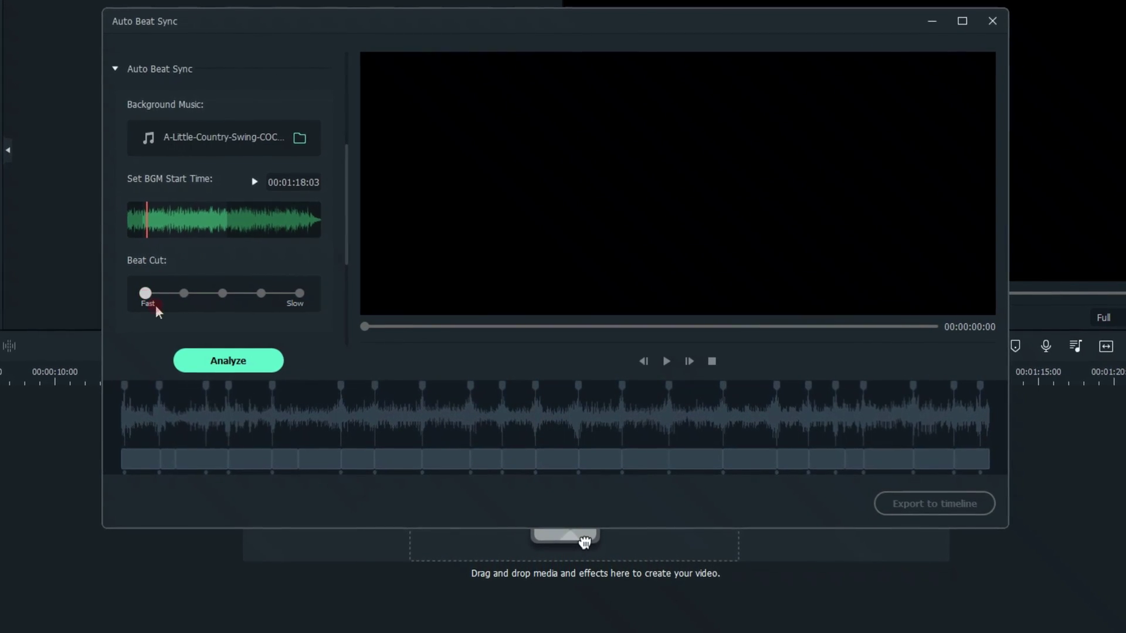
click(311, 292)
click(139, 294)
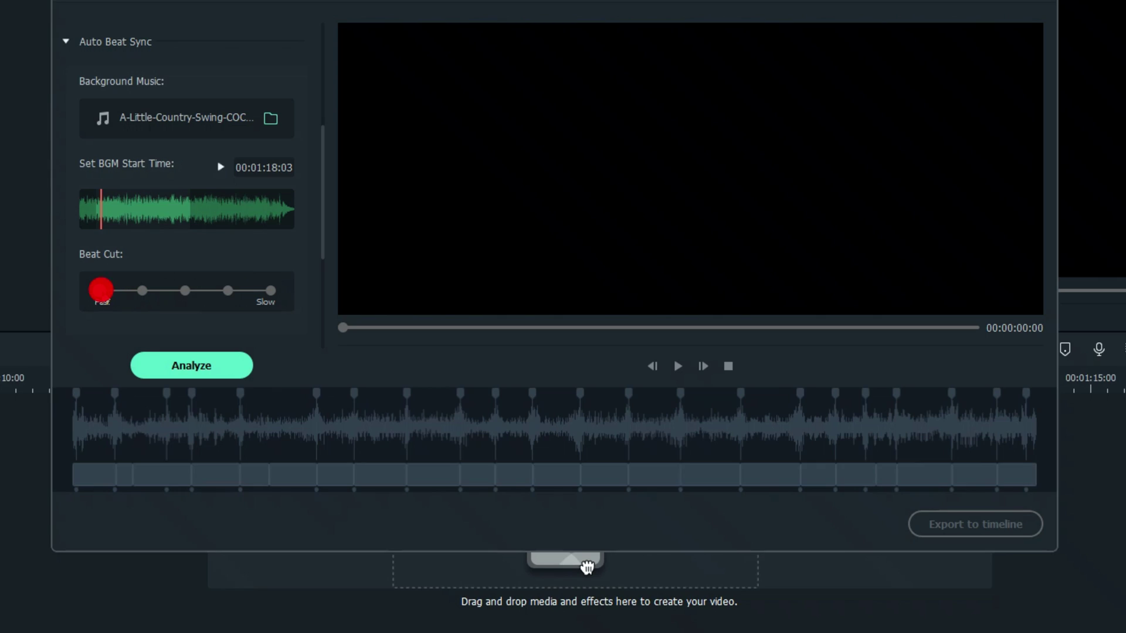
click(202, 371)
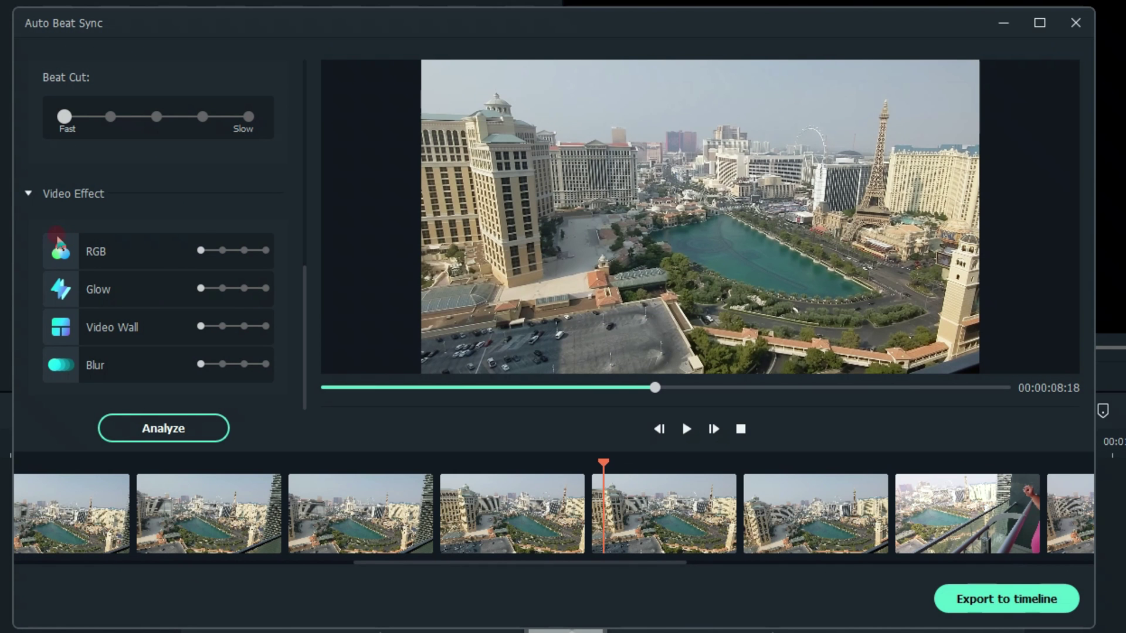
Raise the RGB video effect to position 1 and scrub the preview back to about 4 seconds.
click(220, 253)
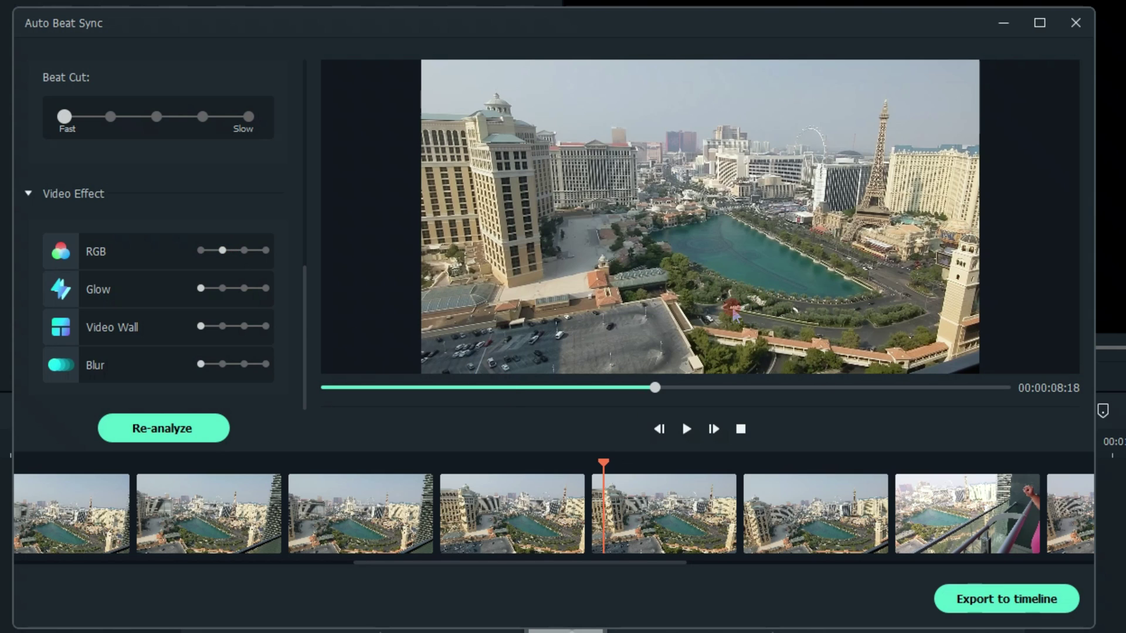
drag(674, 387, 498, 388)
Re-analyze with RGB at position 1, then at maximum, then drag RGB back to position 1.
click(192, 427)
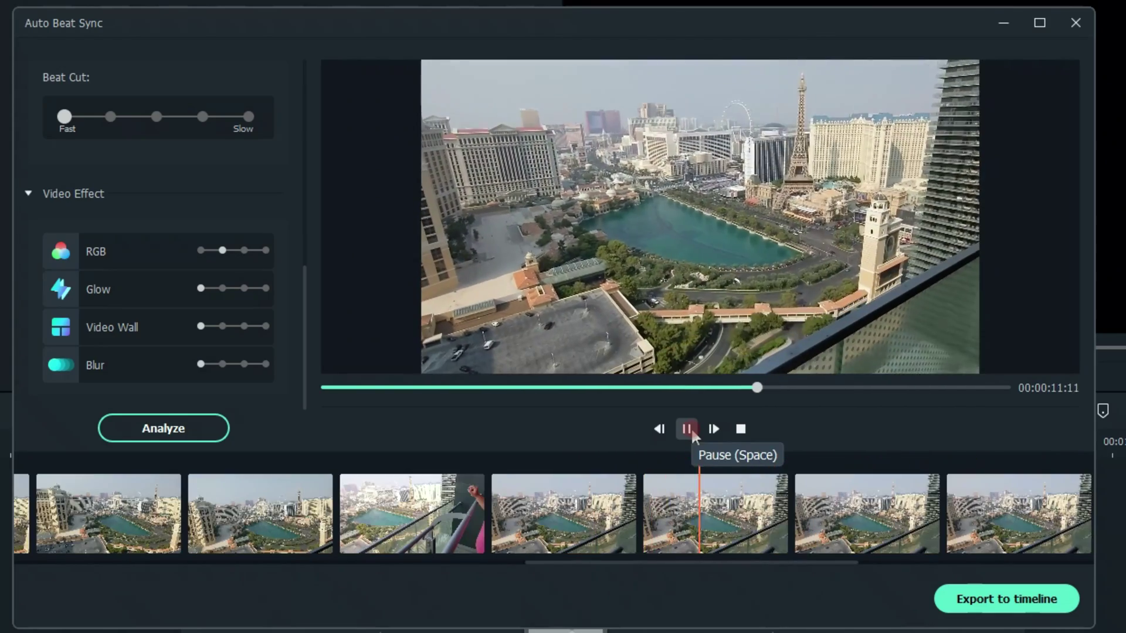
click(688, 428)
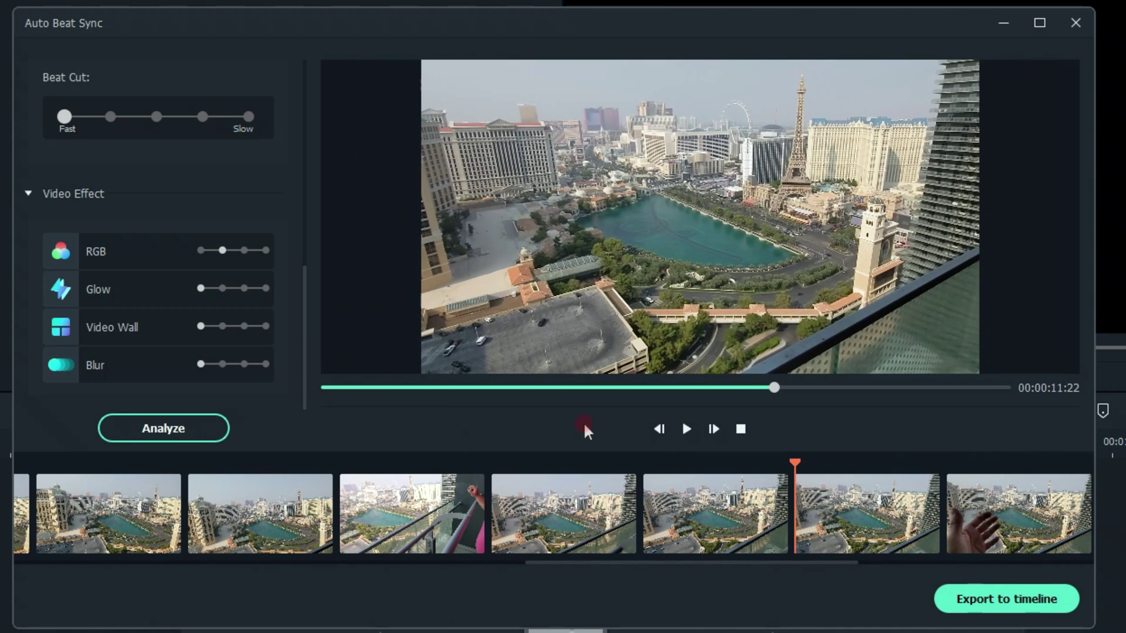
click(266, 251)
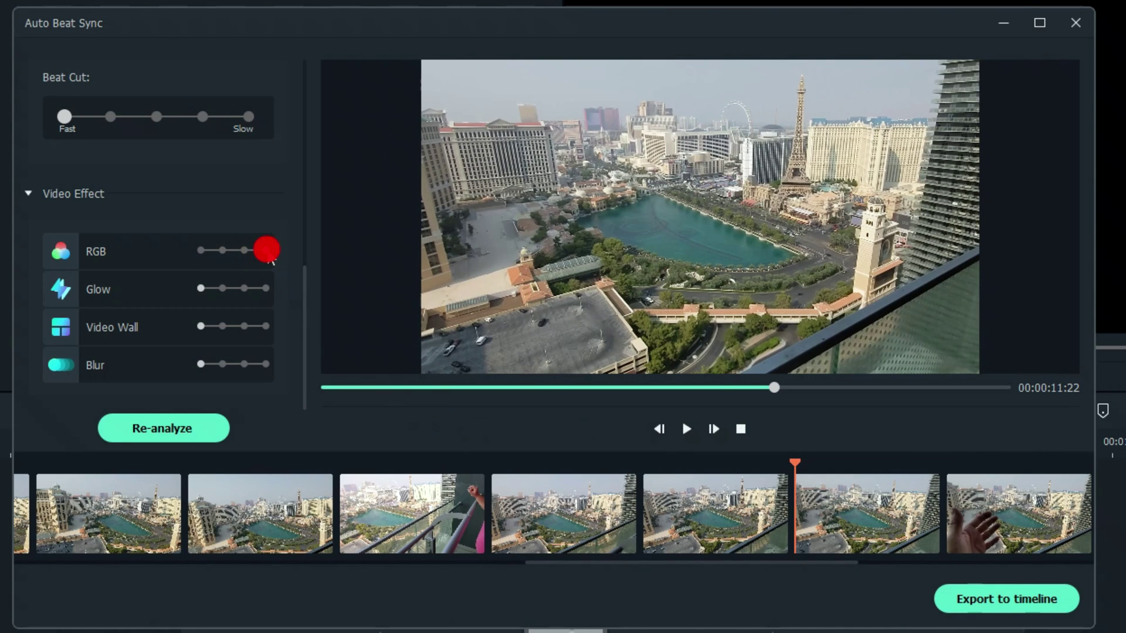
click(170, 432)
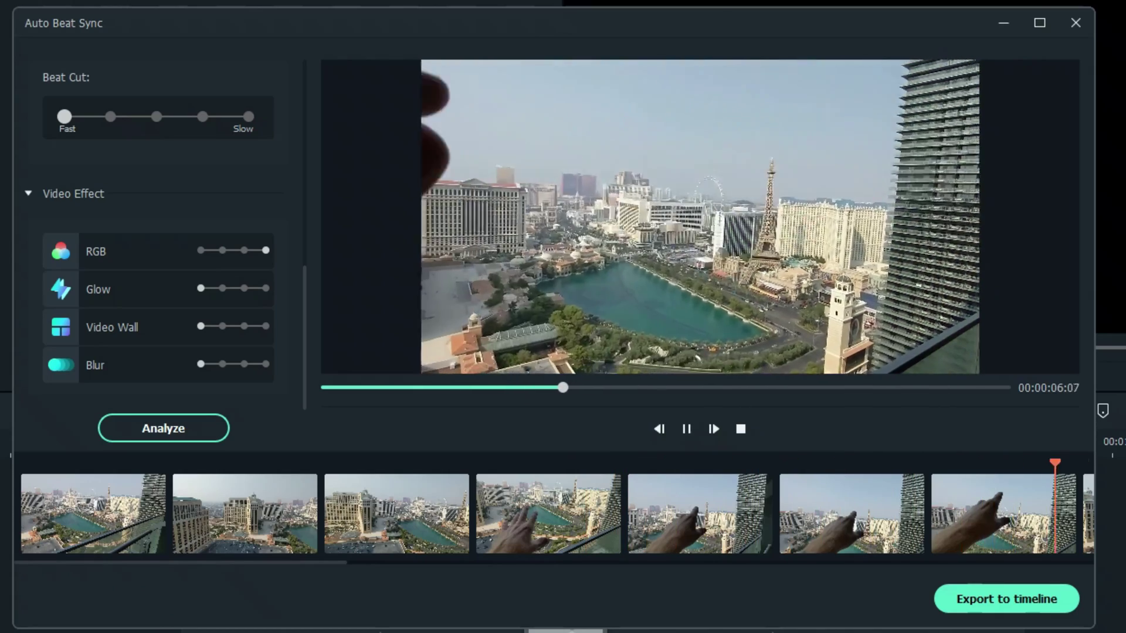
click(681, 425)
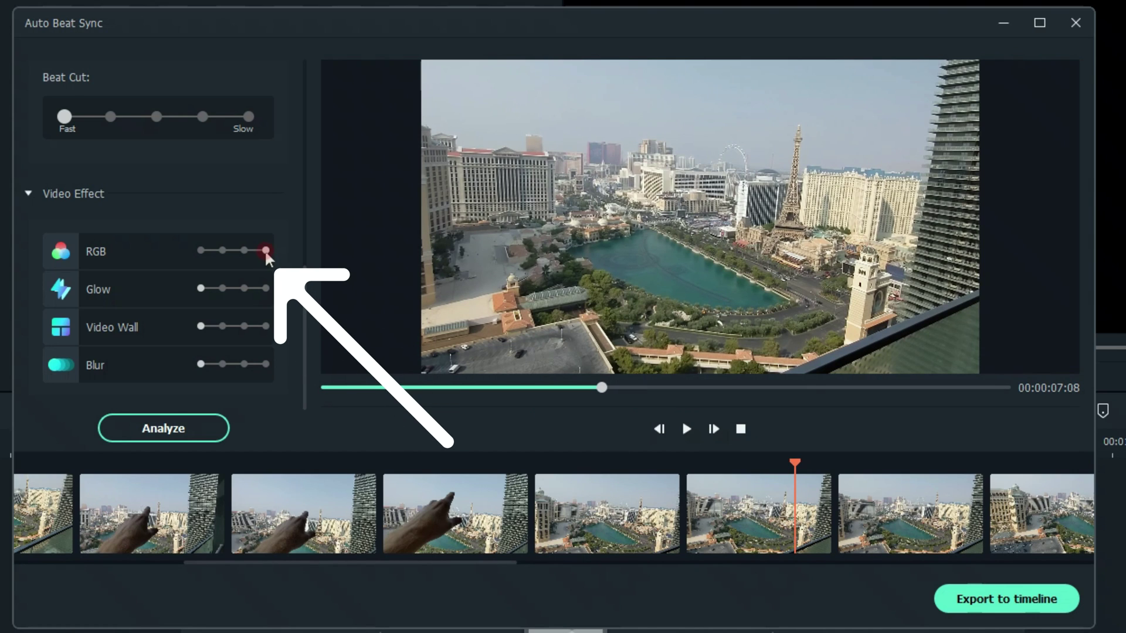
drag(265, 249, 250, 244)
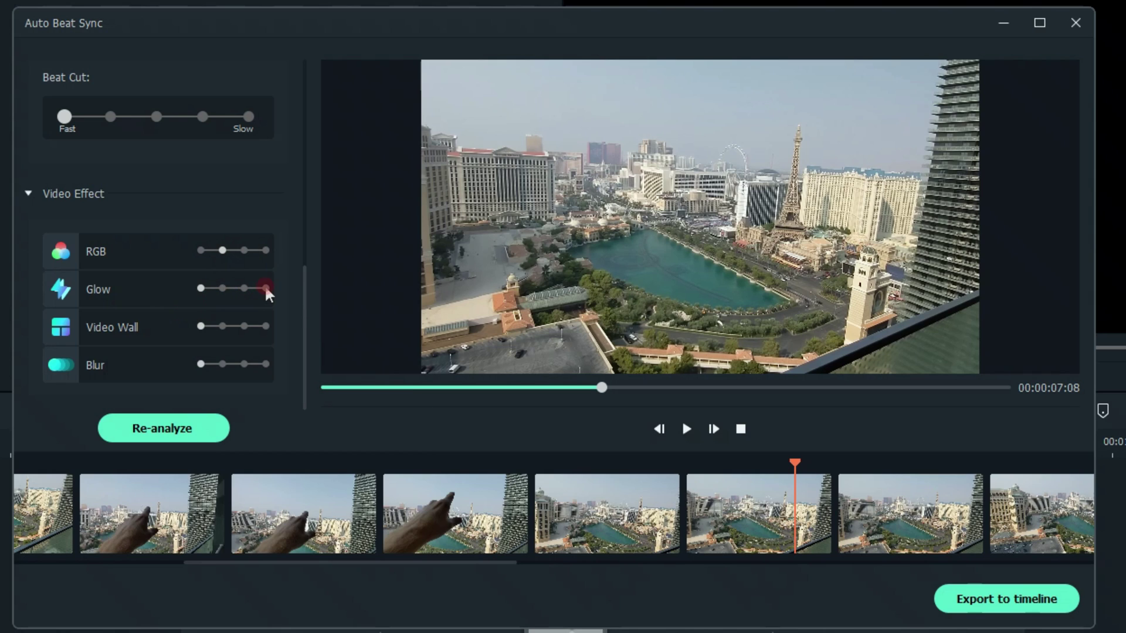
Push Glow to maximum, re-analyze, and pause the preview at 00:00:06:18.
click(265, 288)
click(169, 437)
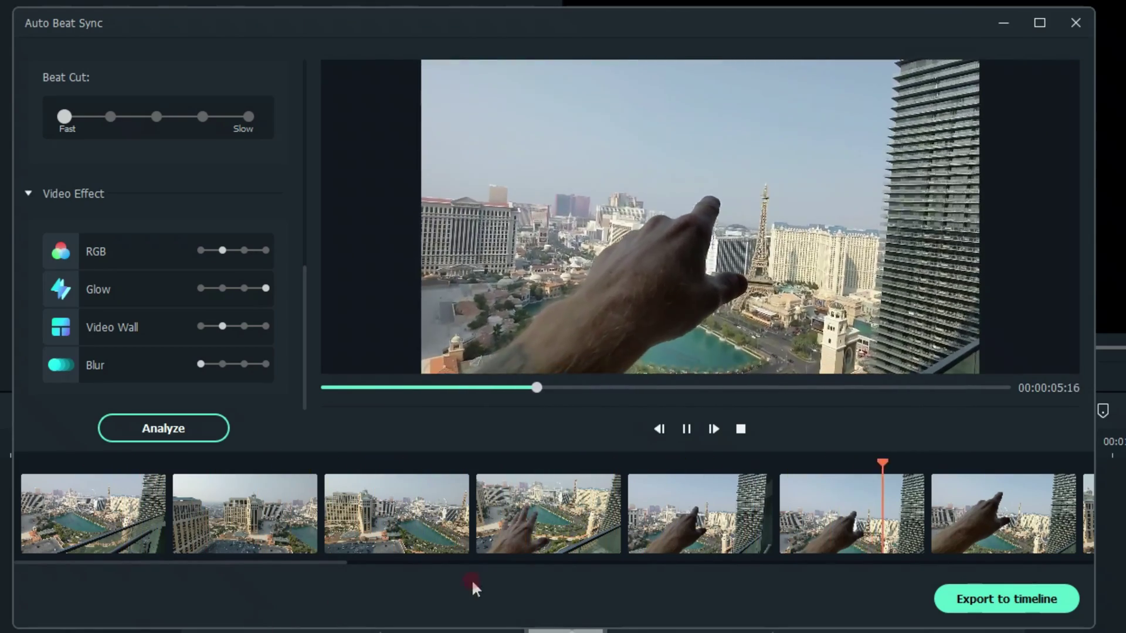
click(686, 429)
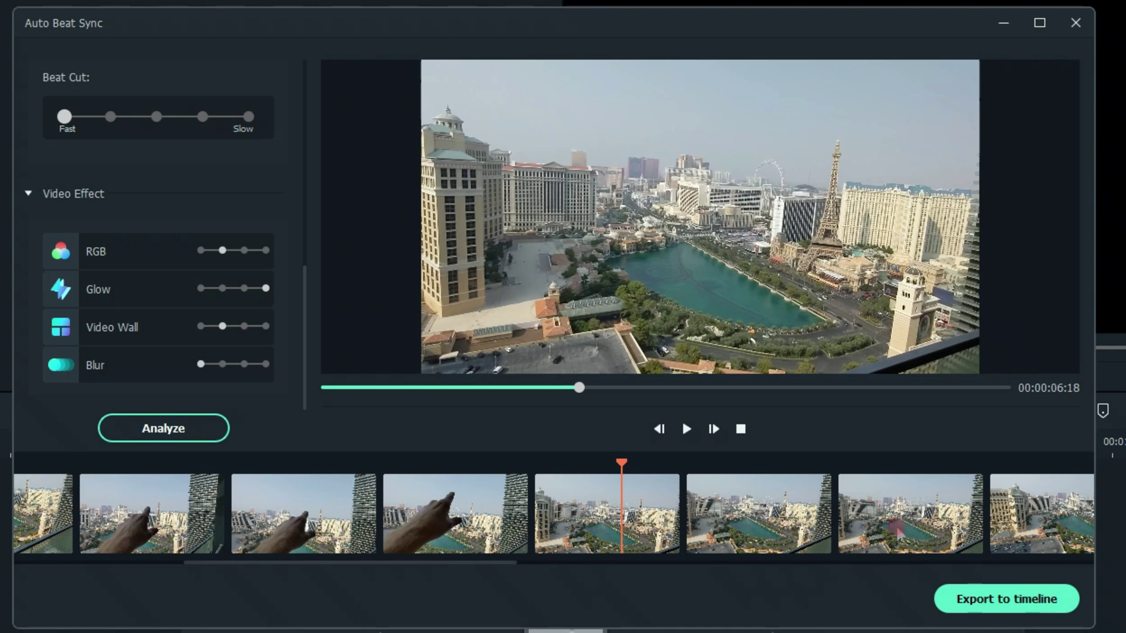
Export the beat-synced cut to the timeline, fit all 18 seconds in view, and play it.
click(1008, 607)
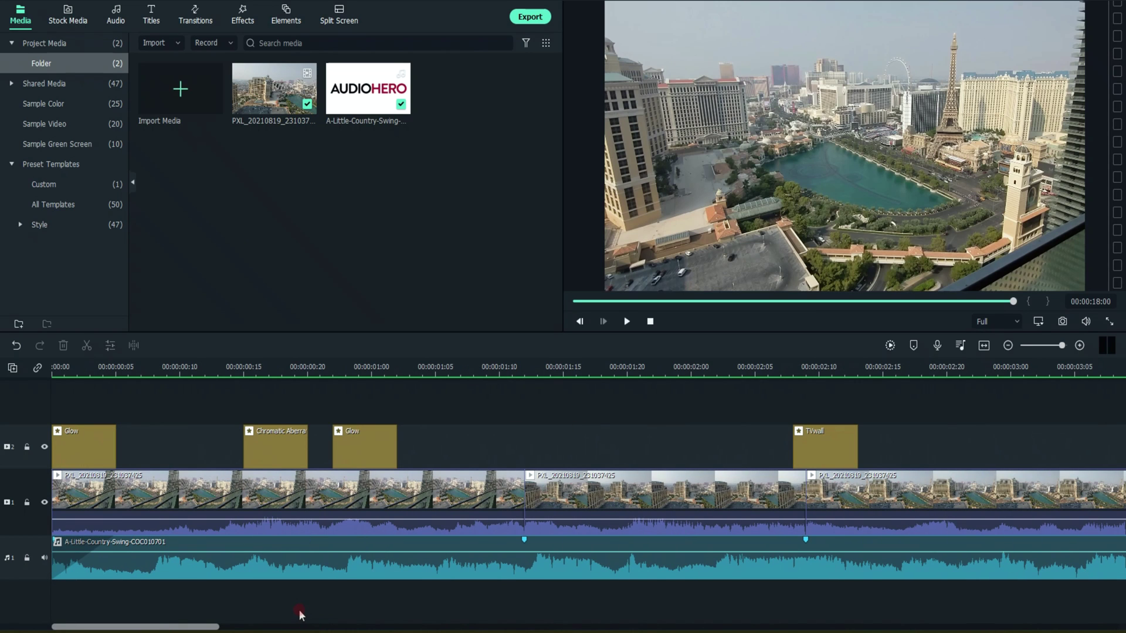
click(194, 422)
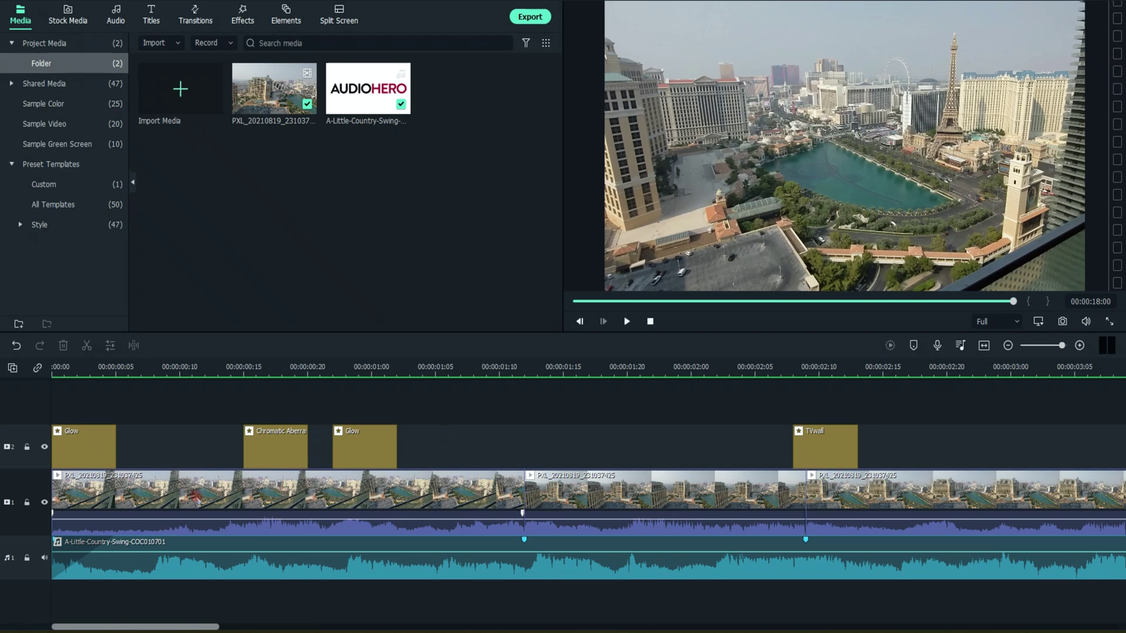
click(196, 496)
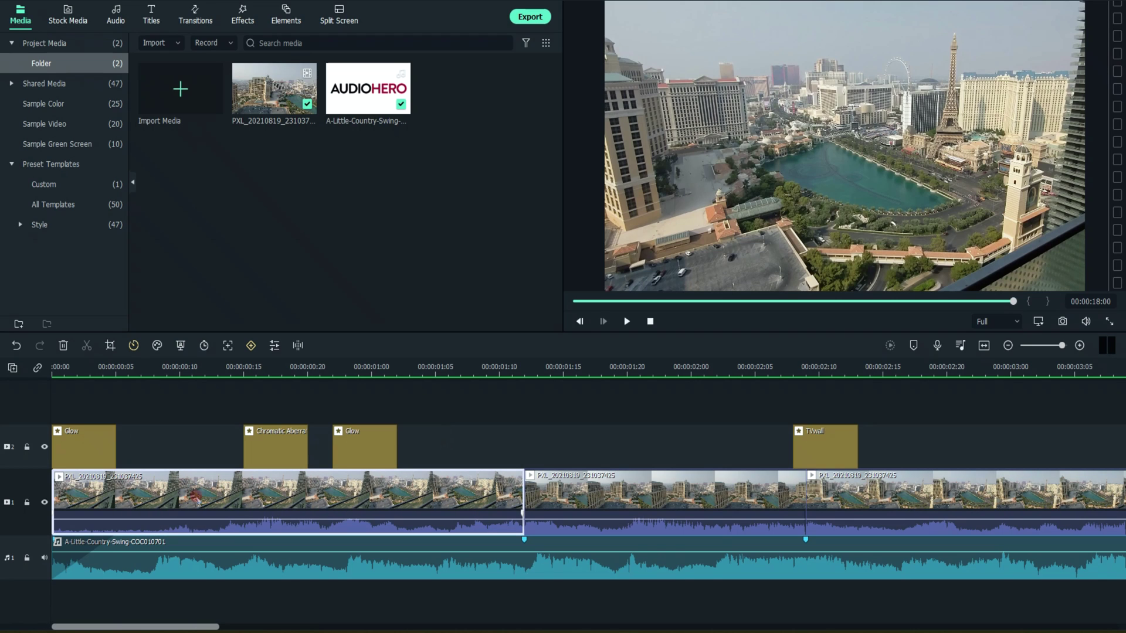
click(984, 345)
drag(1099, 490, 22, 508)
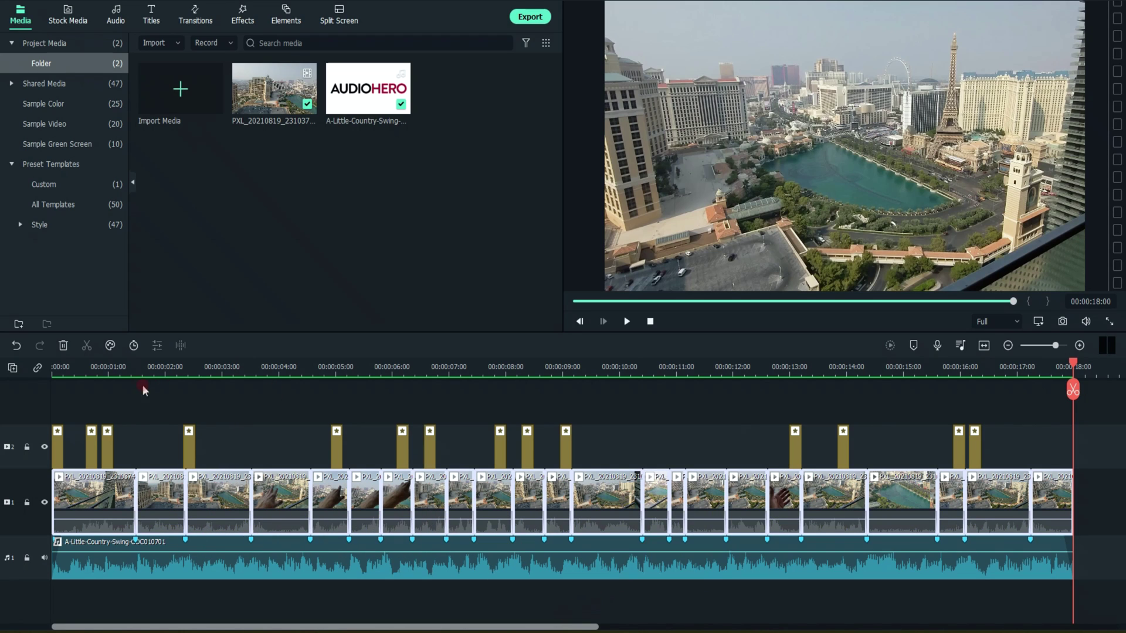
click(175, 362)
drag(176, 361, 6, 362)
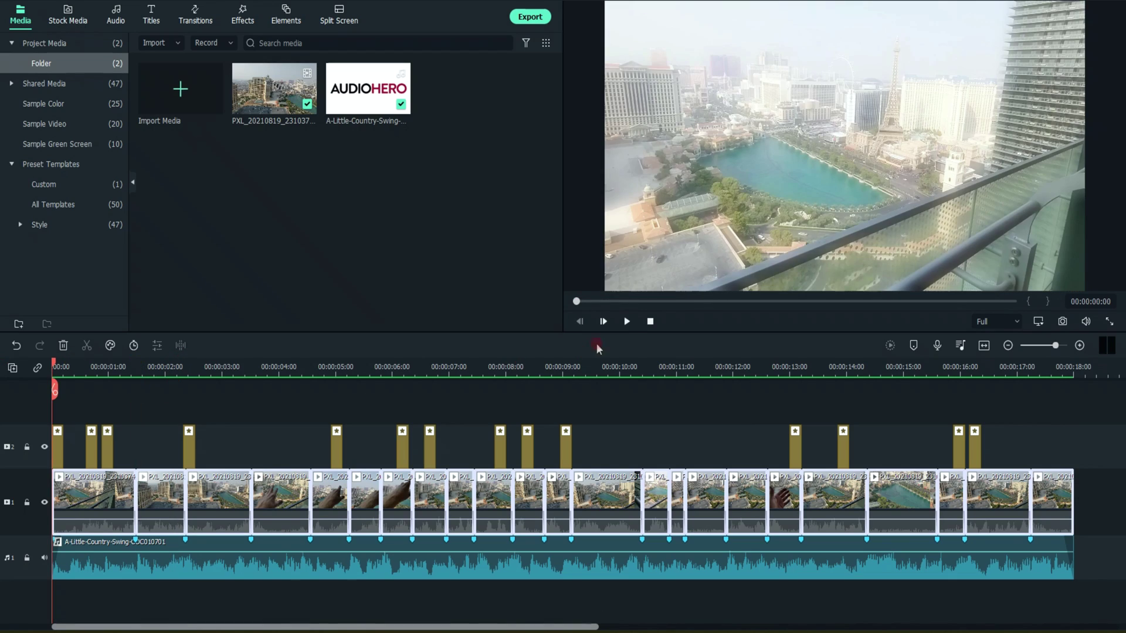
click(626, 321)
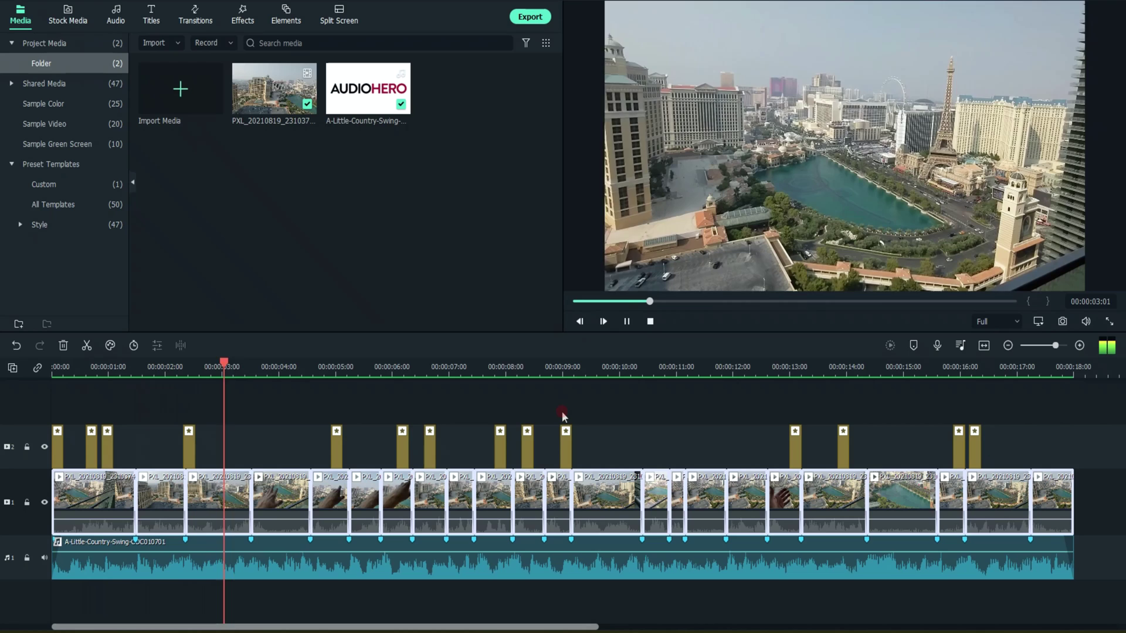
key(space)
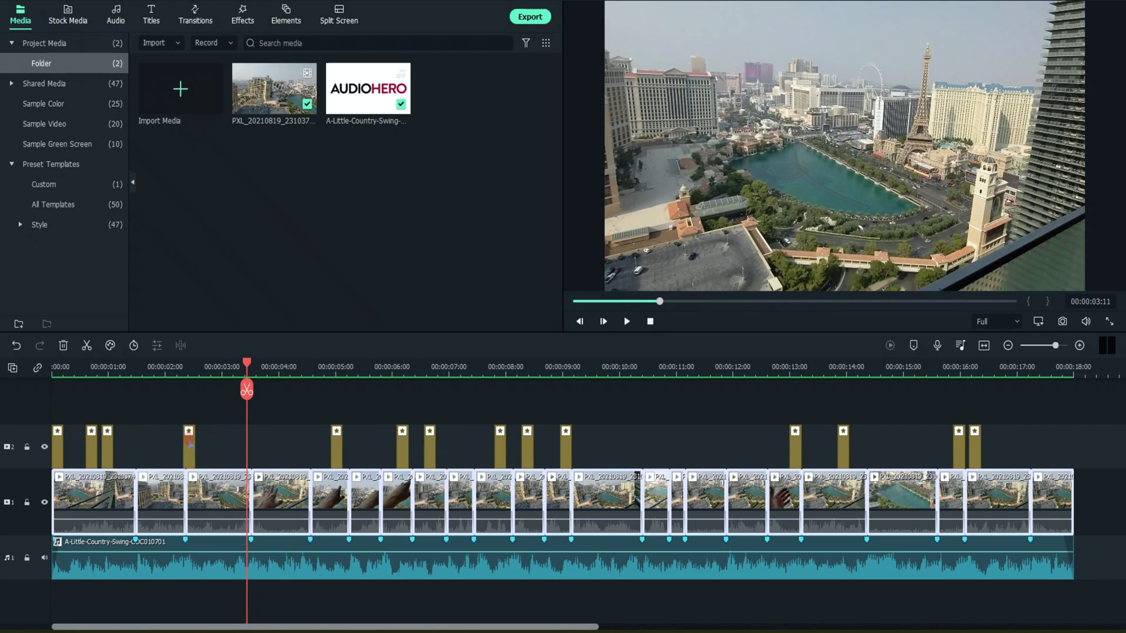
Delete the effect clip near 2 seconds on track 2 and replay to check.
click(189, 439)
key(Delete)
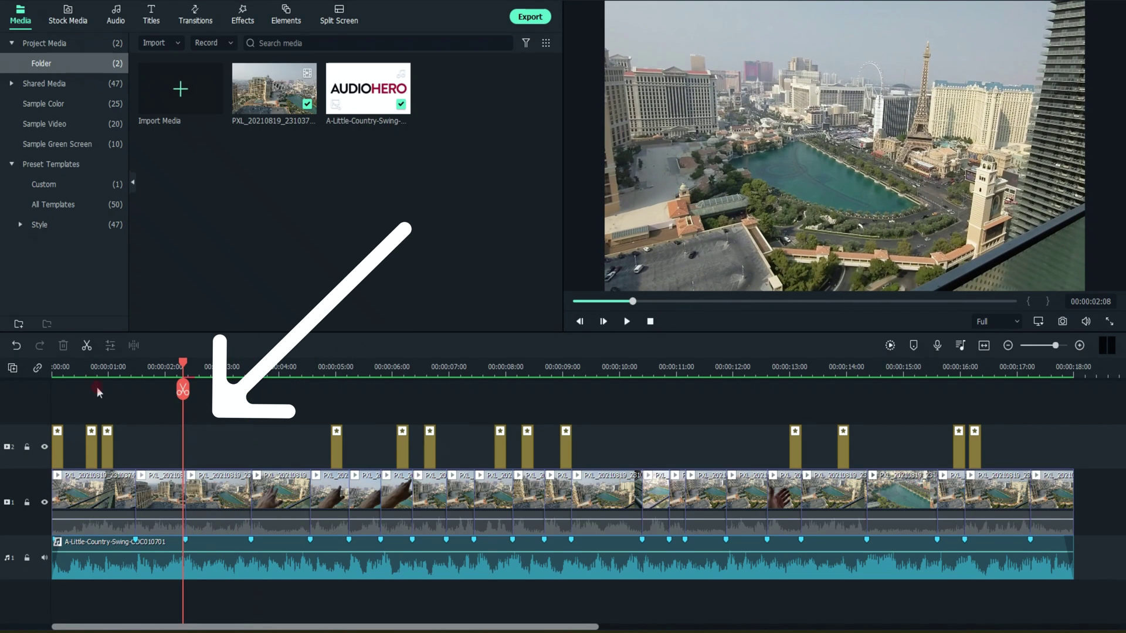
click(71, 367)
key(space)
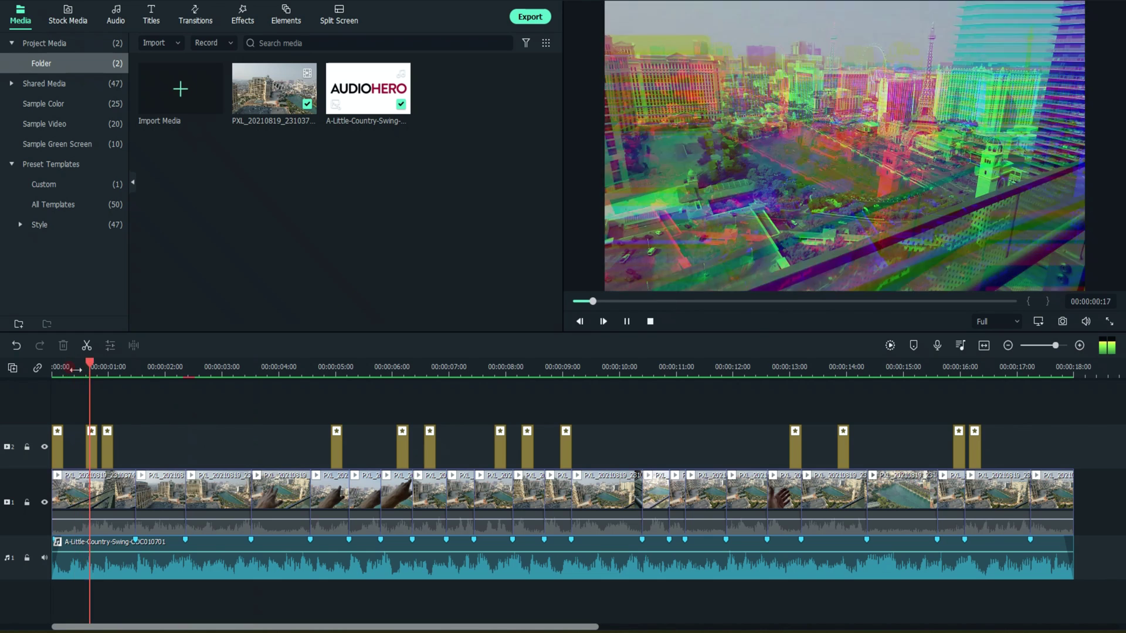
key(space)
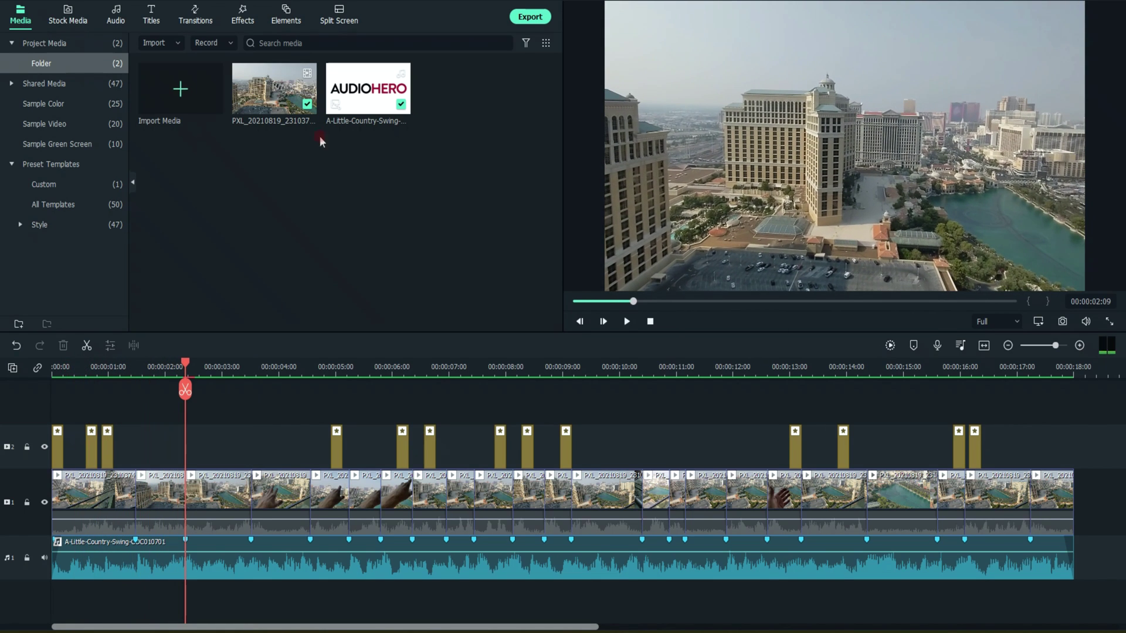
Place the Default Title from Titles Favorites onto the track above the video clips.
click(151, 14)
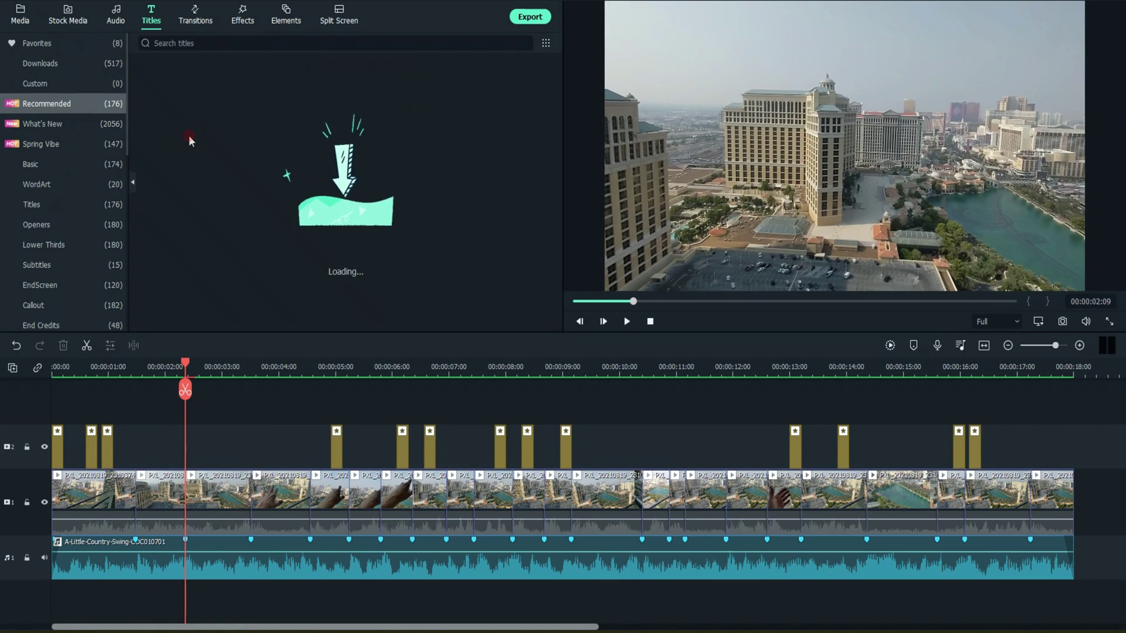
click(50, 183)
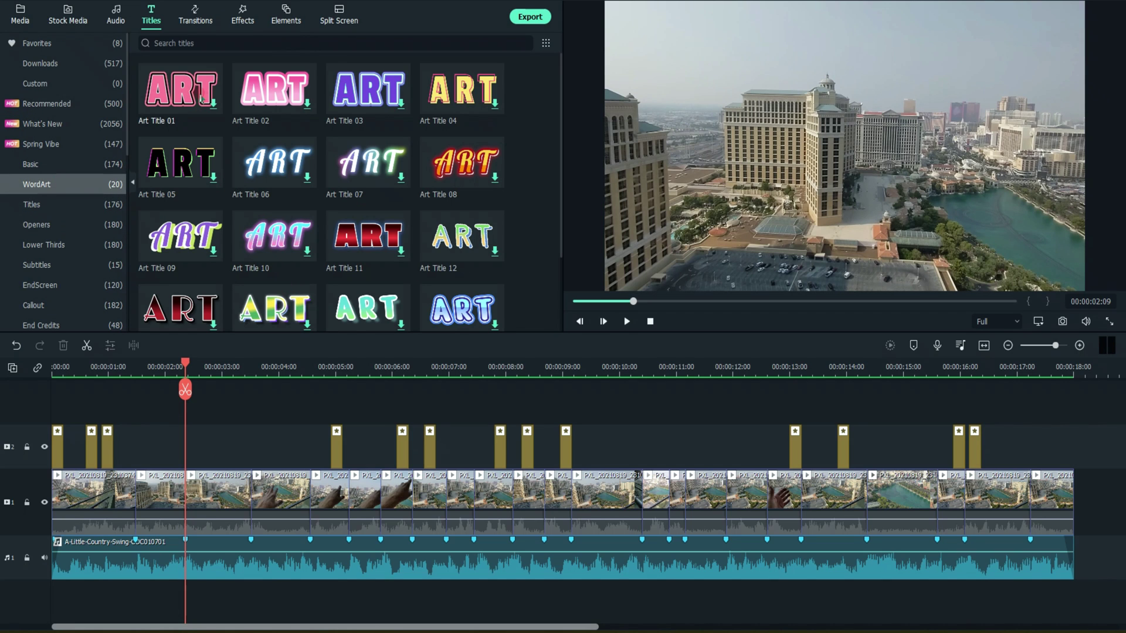
click(47, 45)
drag(459, 94, 139, 418)
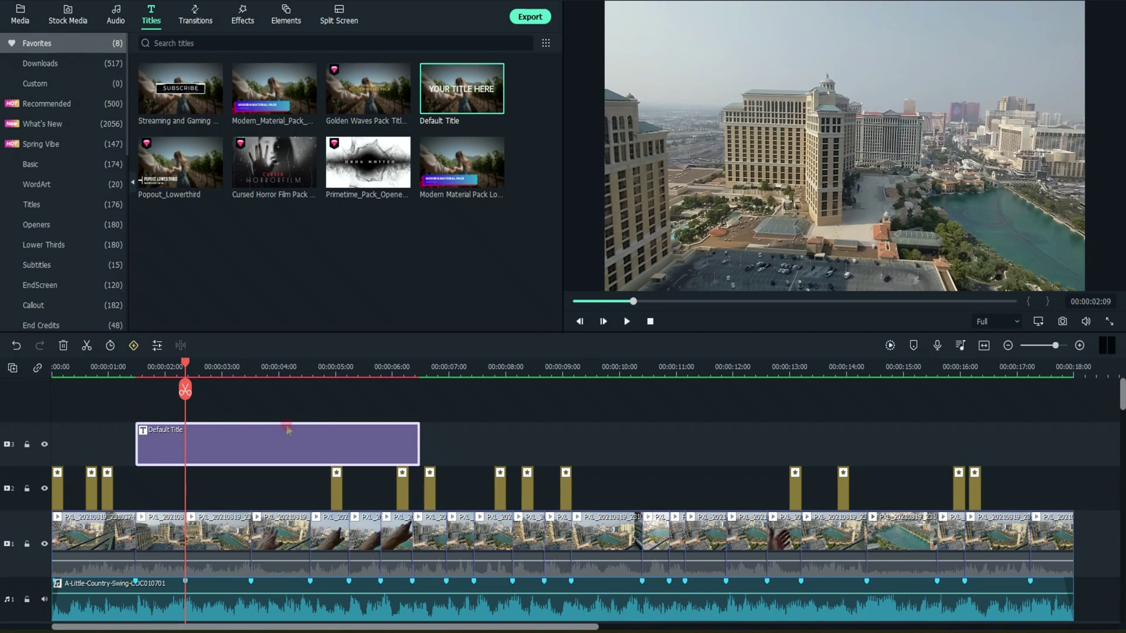
Change the title wording to 'text', preview it from 1 second, then marquee-select all clips.
double_click(256, 437)
double_click(742, 144)
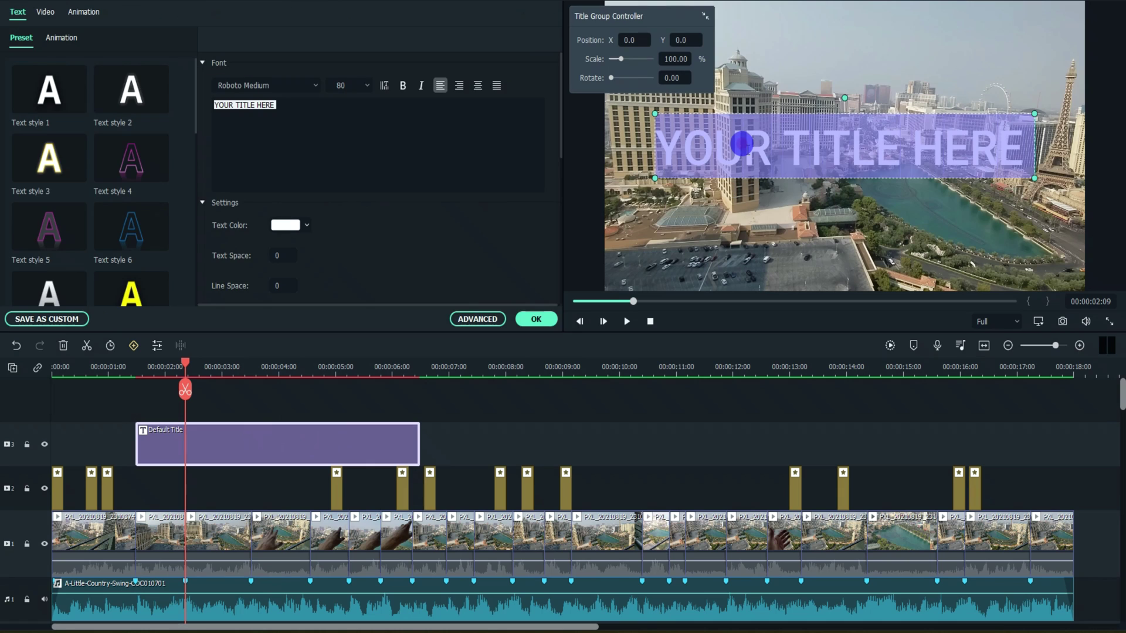
text(text)
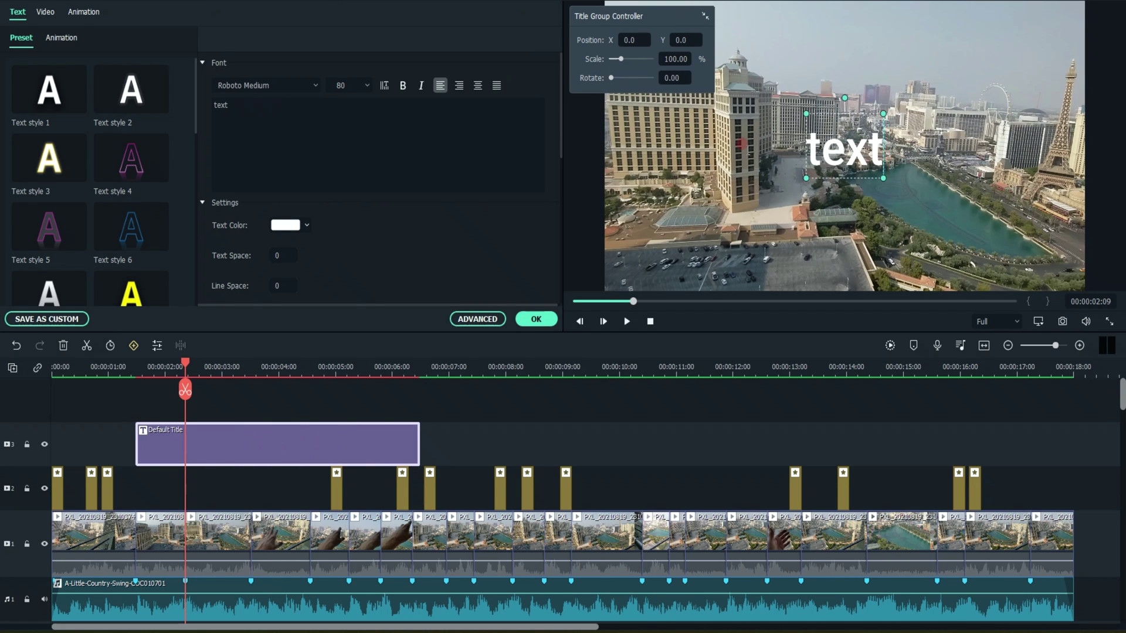
click(108, 370)
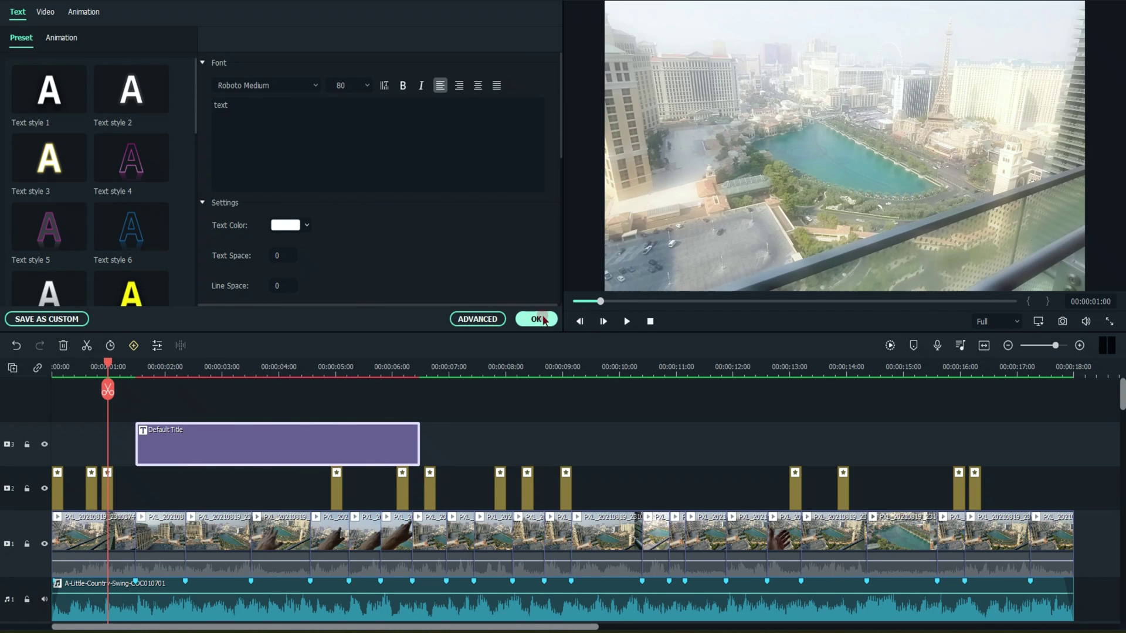
click(536, 319)
key(space)
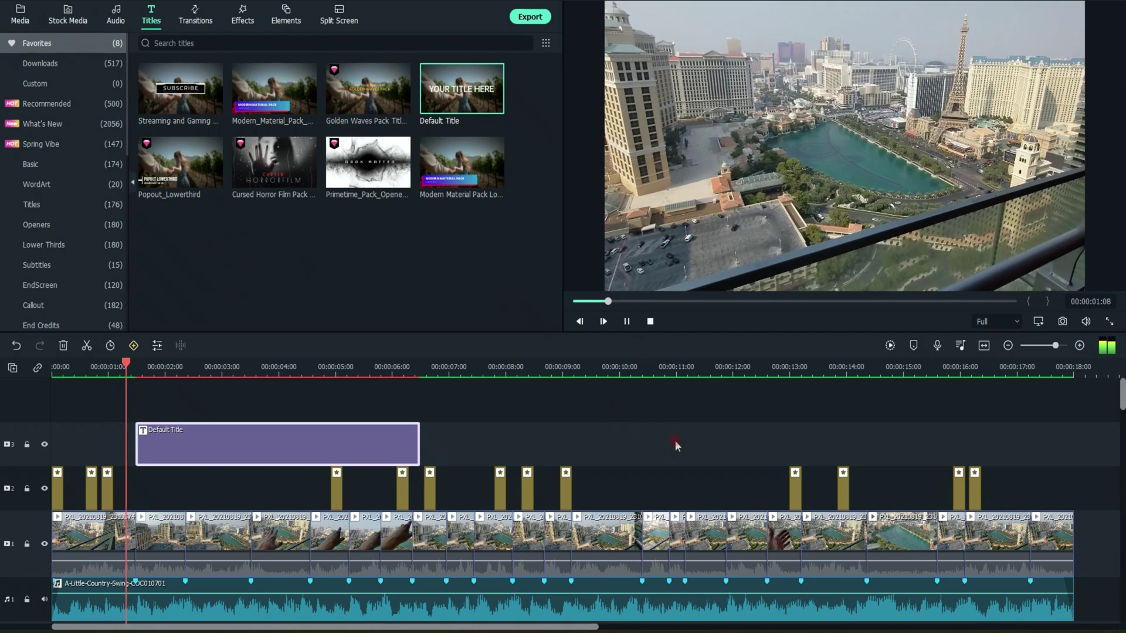
click(626, 321)
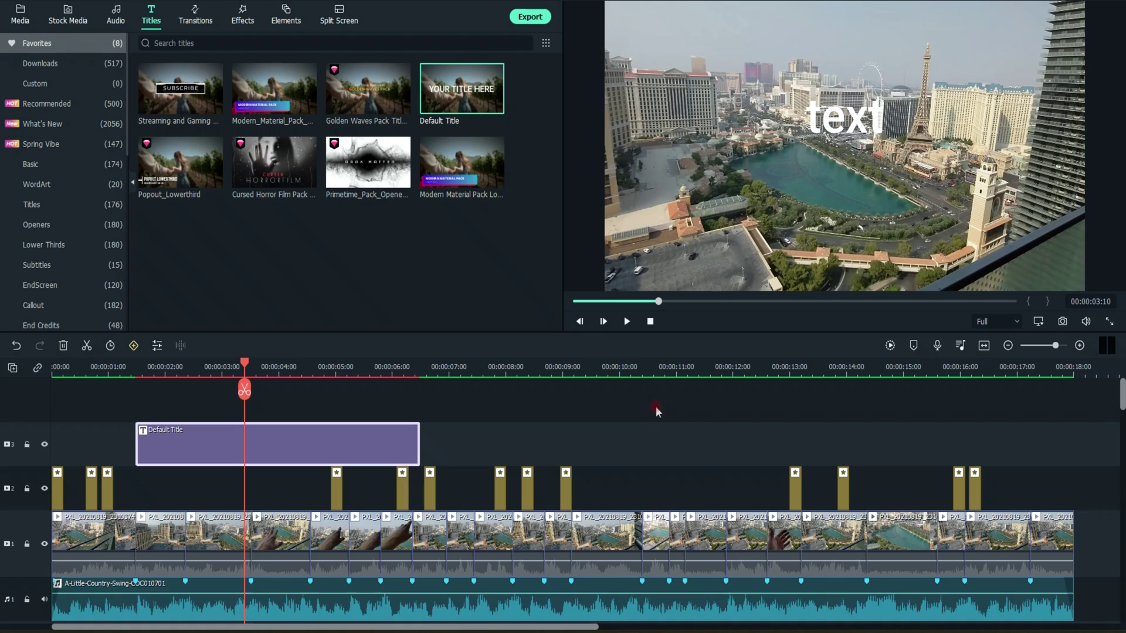
scroll(656, 406, down, 2)
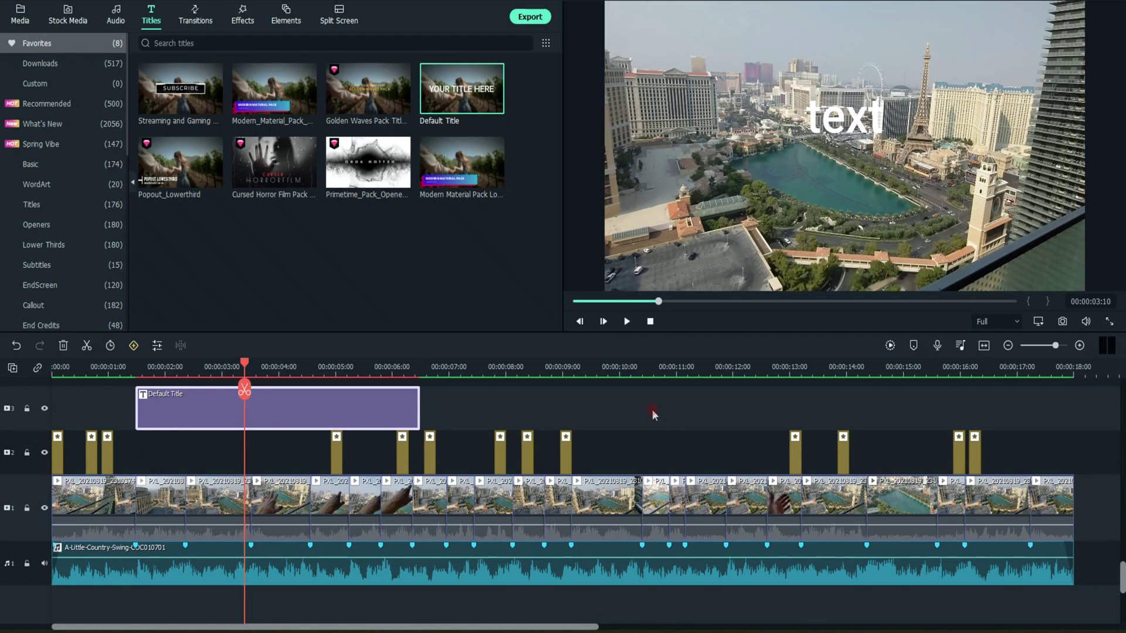
drag(1092, 427, 2, 593)
Delete the selected clips and the remaining title clip from the timeline.
key(Delete)
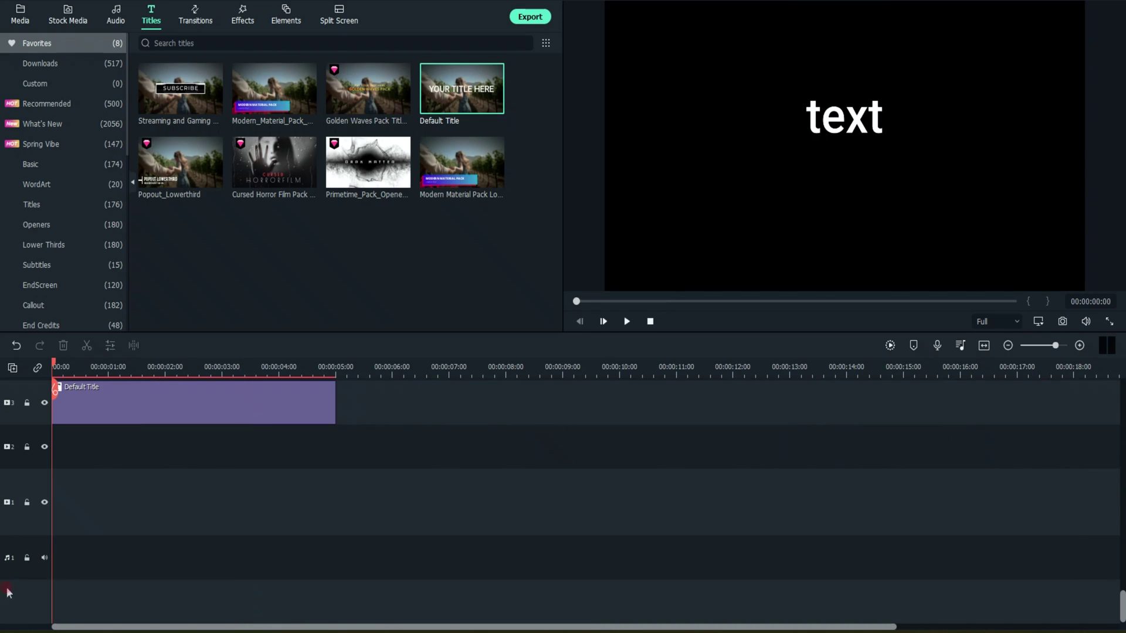
click(242, 455)
key(Delete)
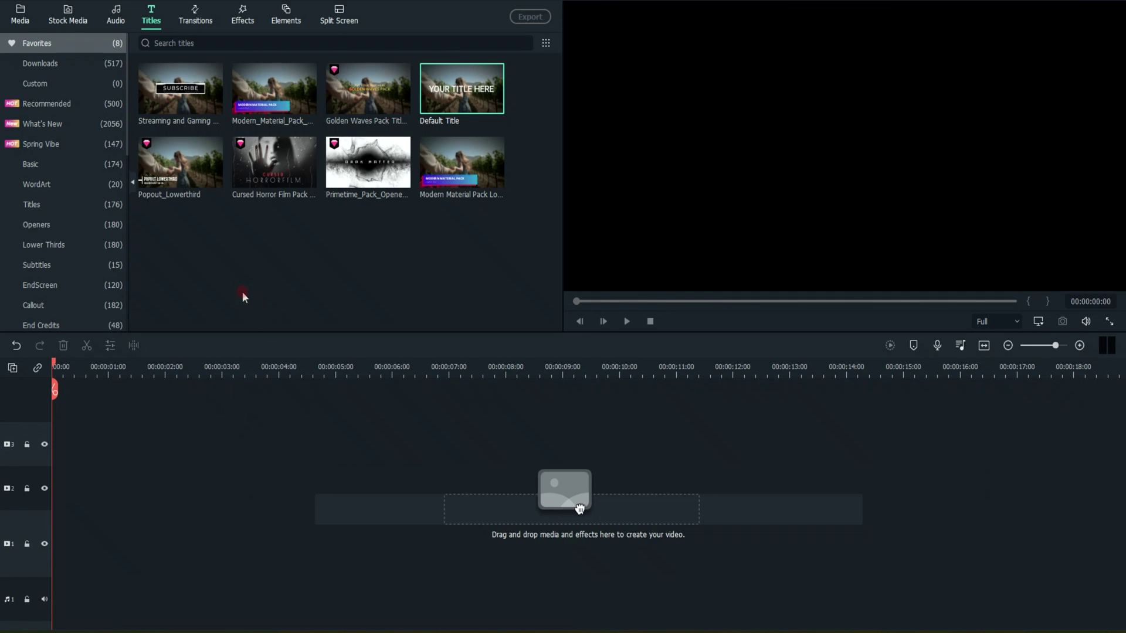
Open Auto Beat Sync on the city clip from Media, then exit without saving.
click(18, 14)
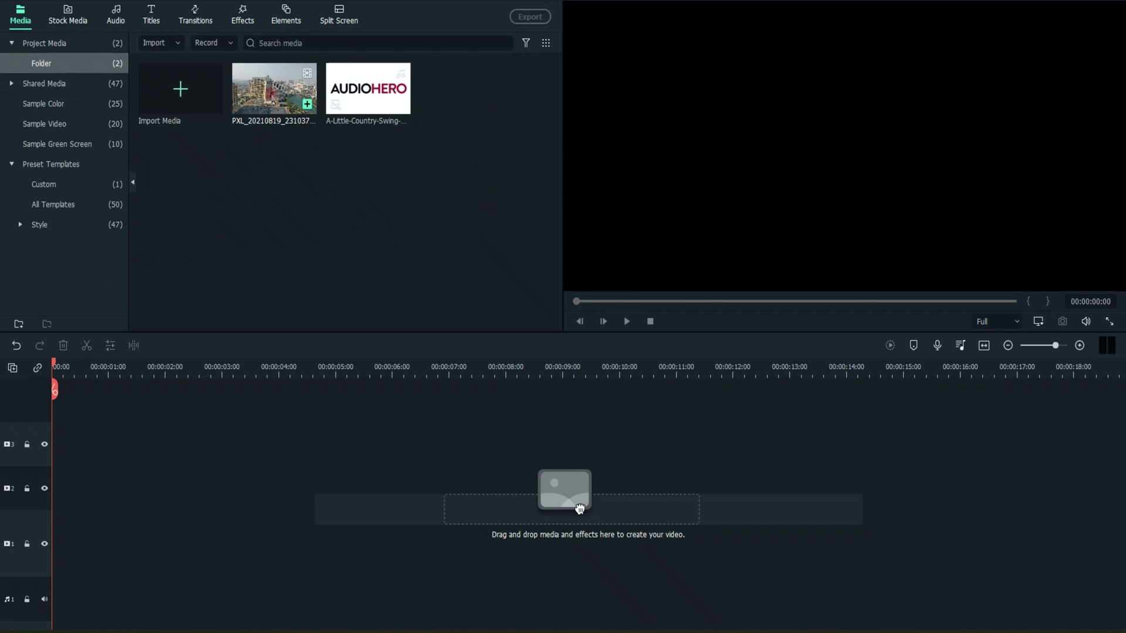
click(266, 98)
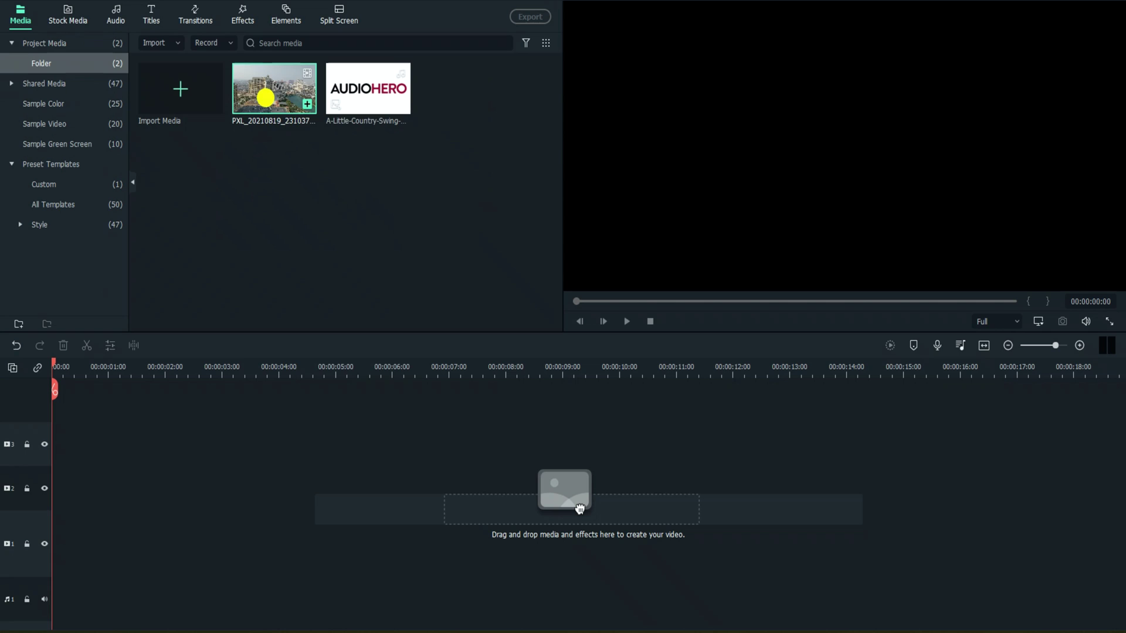
right_click(265, 98)
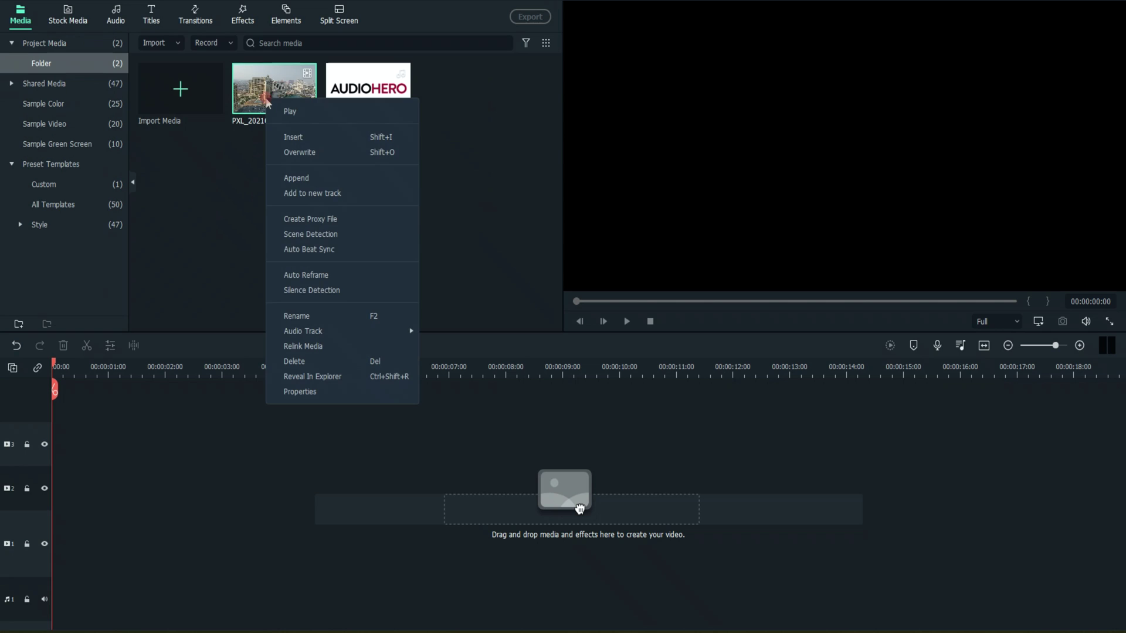
click(314, 250)
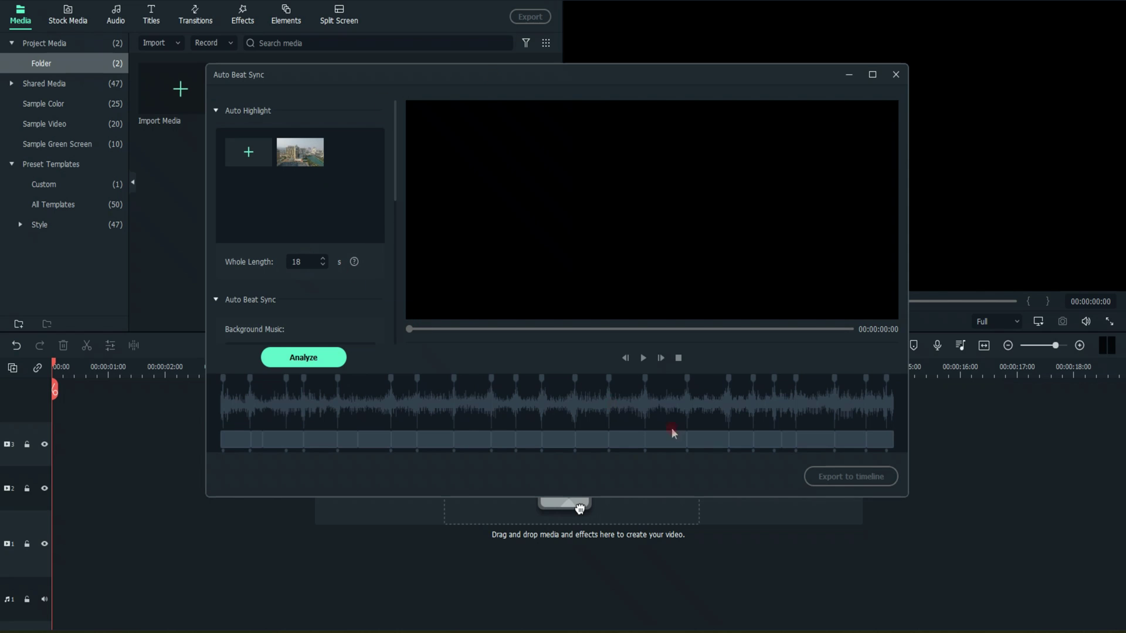
click(896, 74)
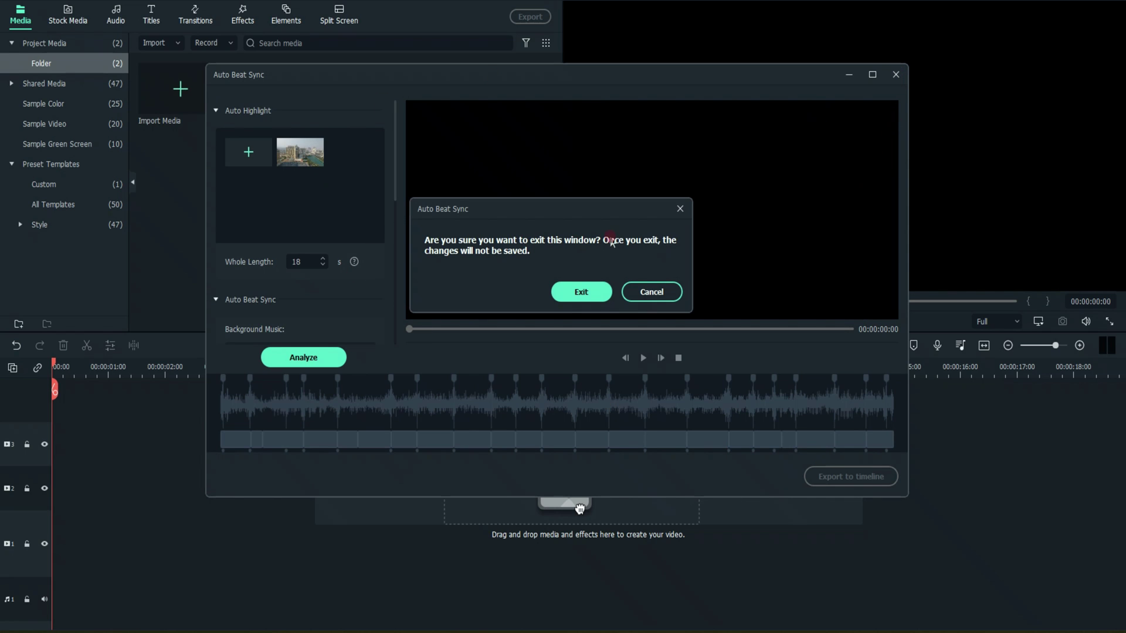
click(581, 292)
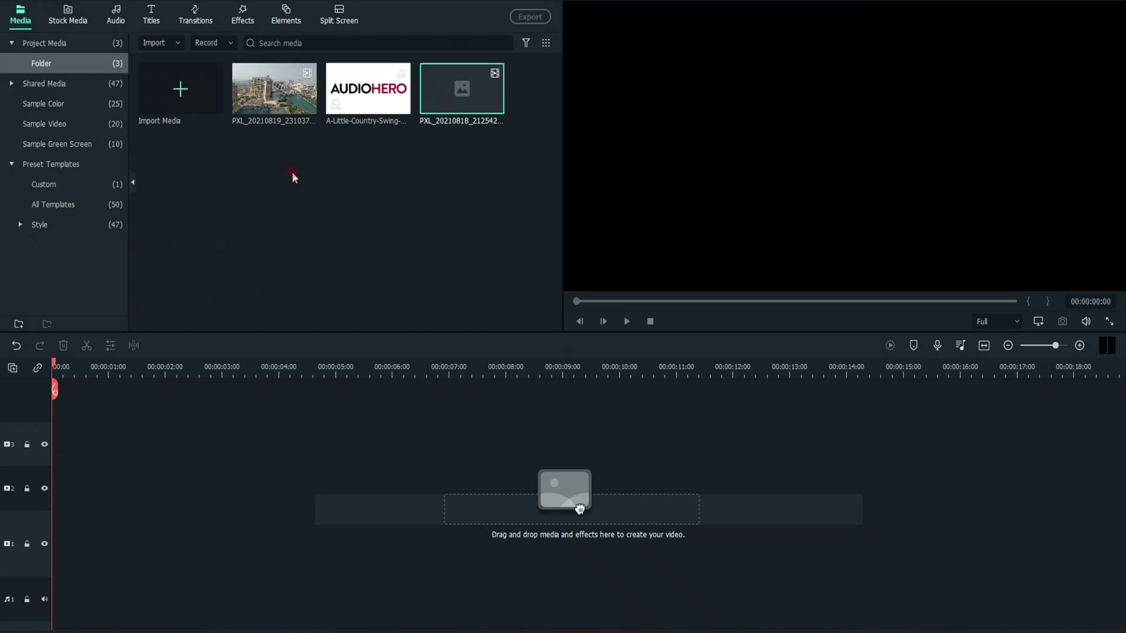
Play the imported slot-machine clip, open it in Auto Beat Sync, then exit without saving.
key(space)
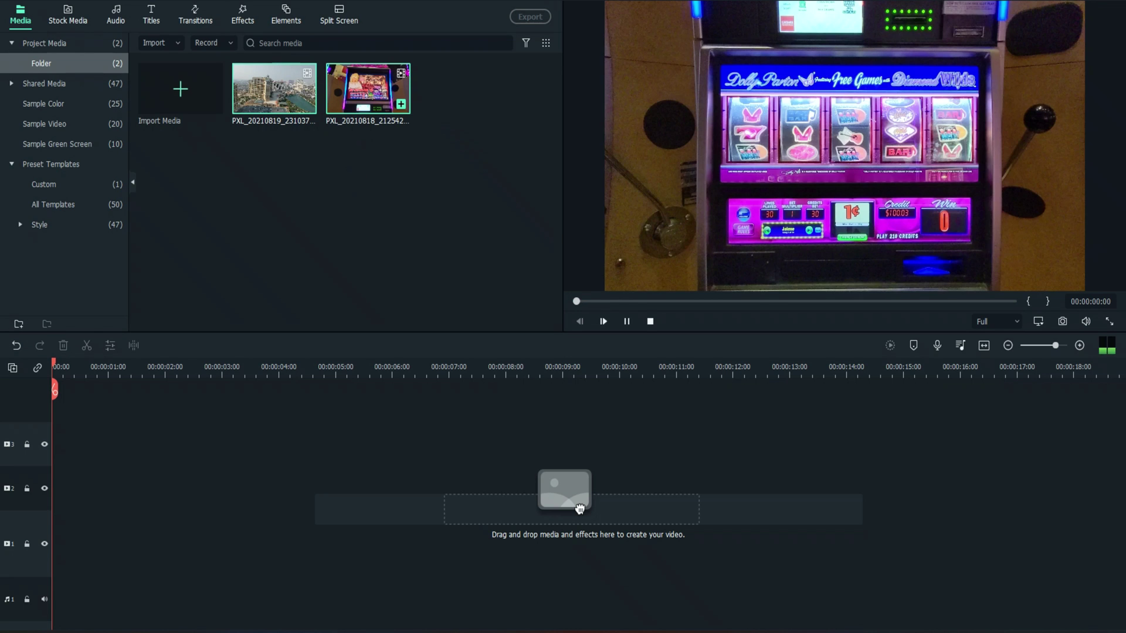
right_click(377, 108)
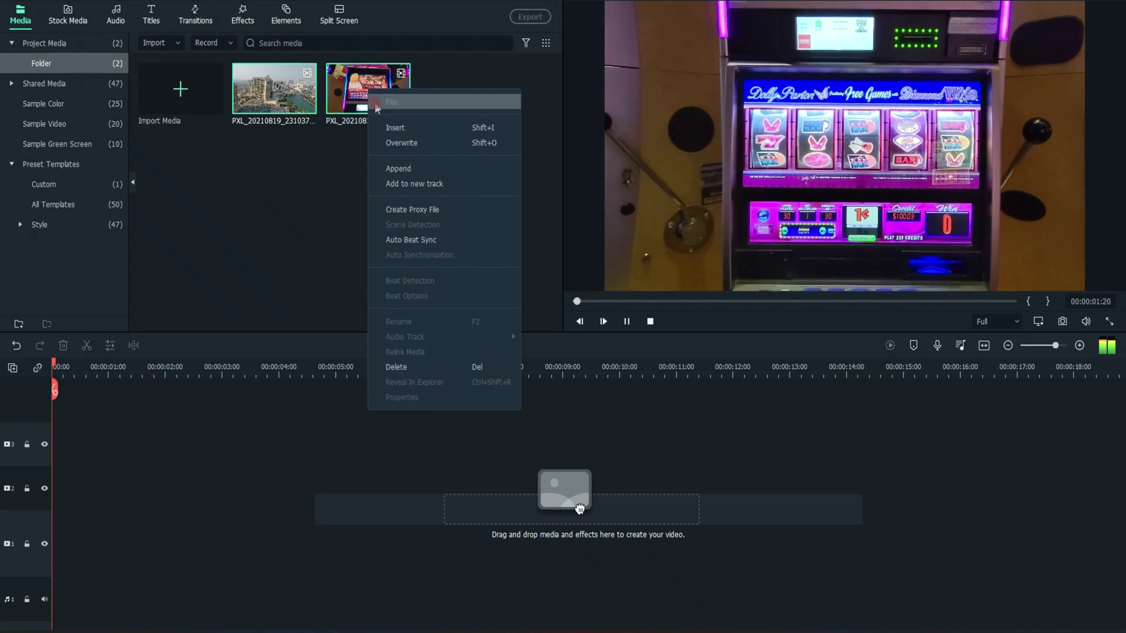
click(408, 239)
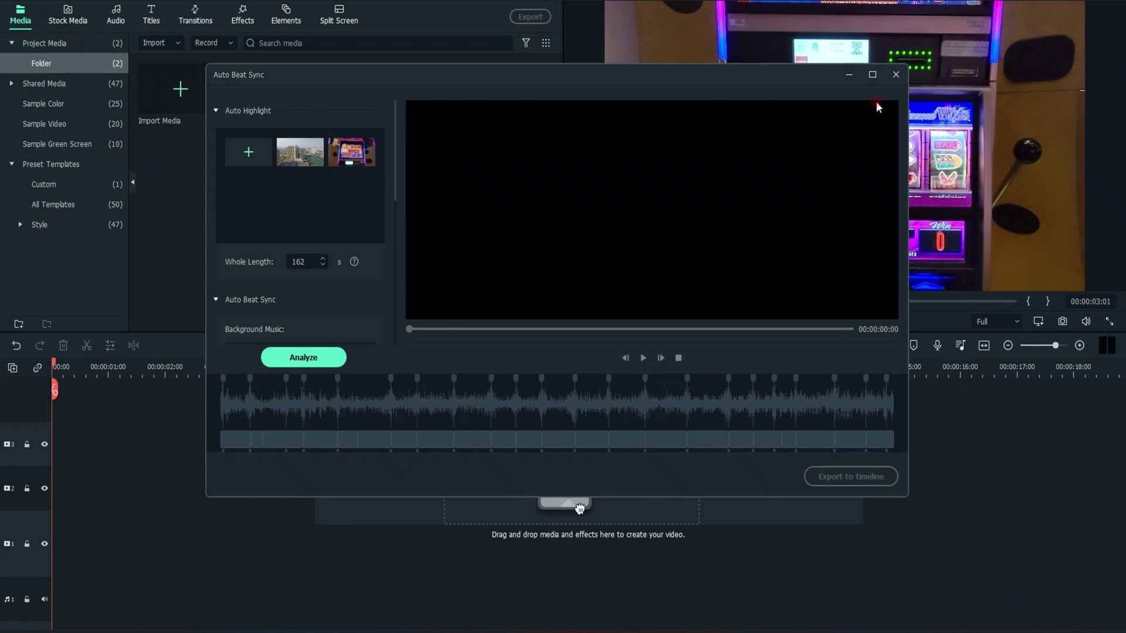
click(896, 75)
click(579, 292)
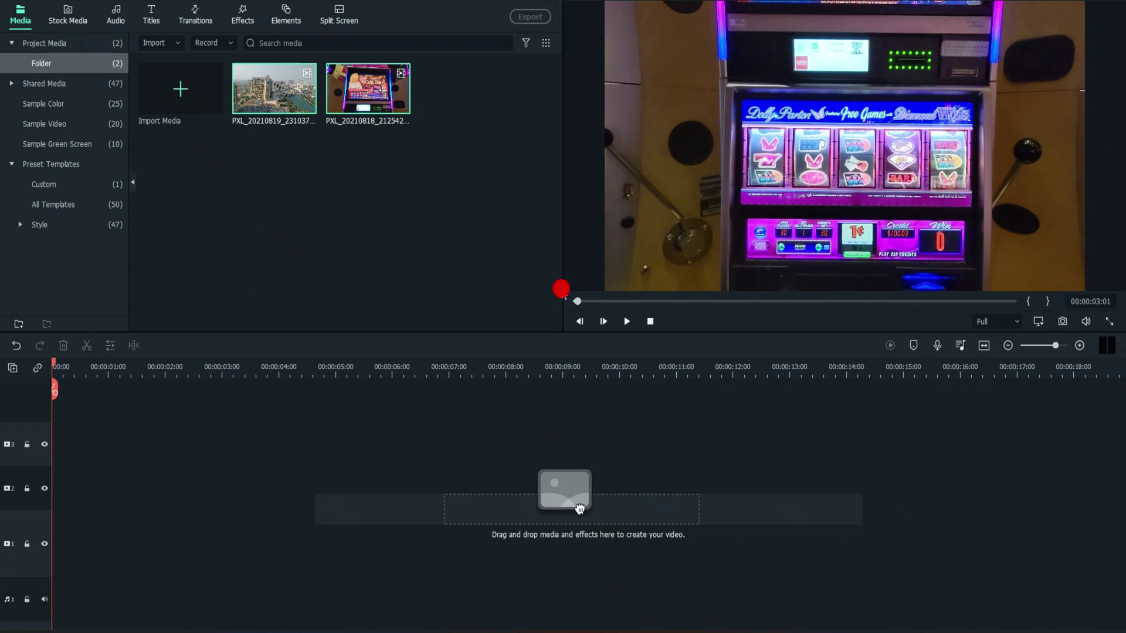
Start Auto Beat Sync on the city clip, add the slot-machine clip for 162 s total, then close it.
right_click(266, 93)
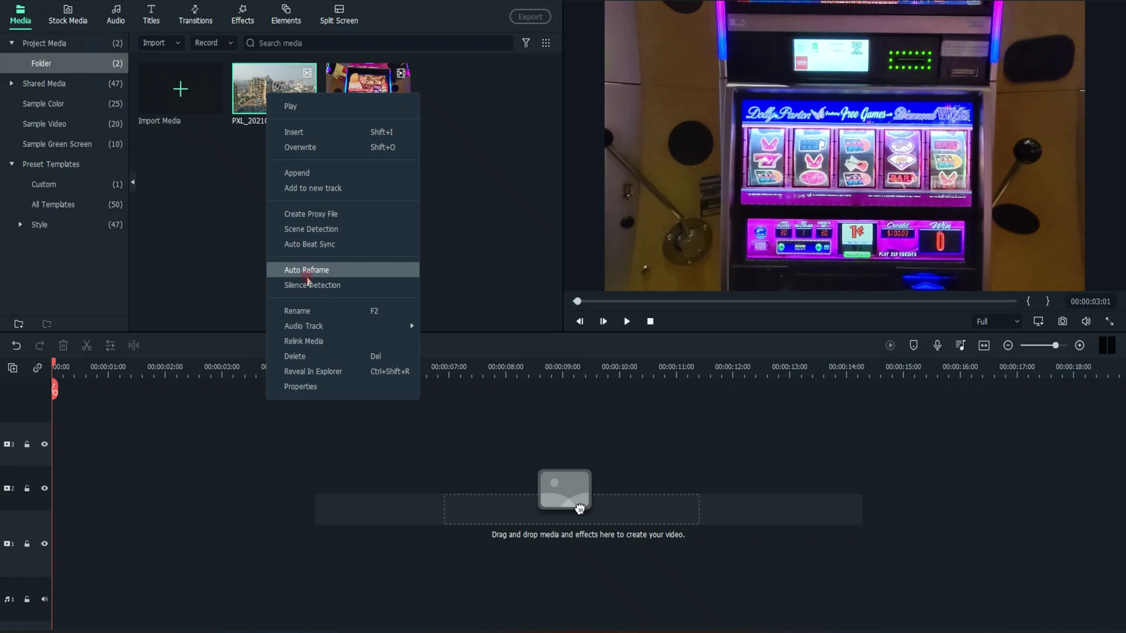
click(311, 244)
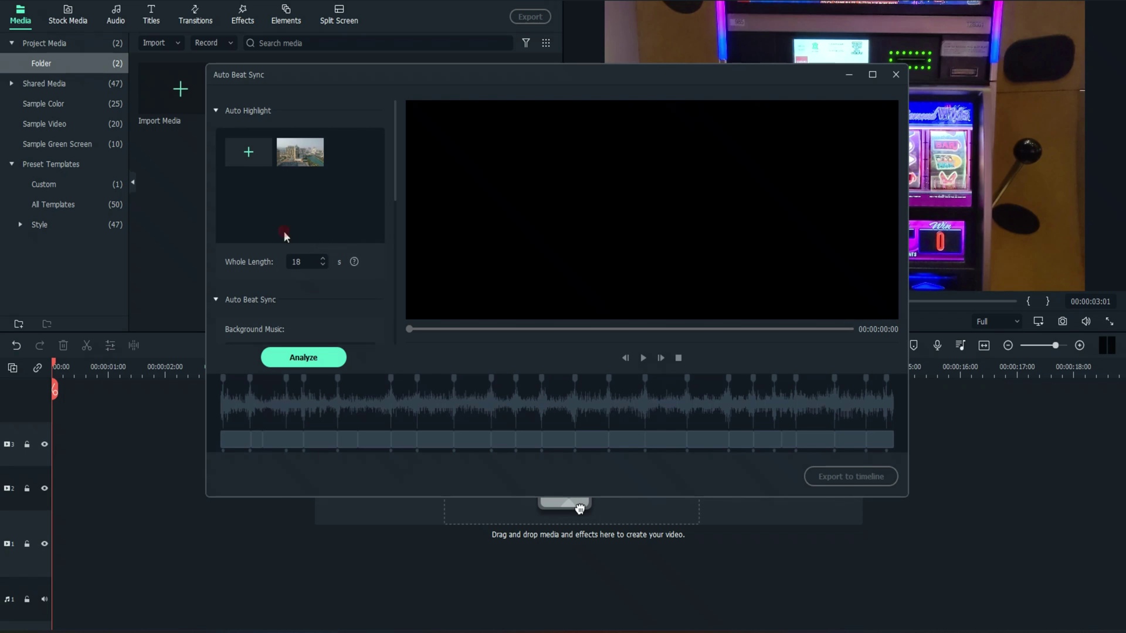
click(248, 152)
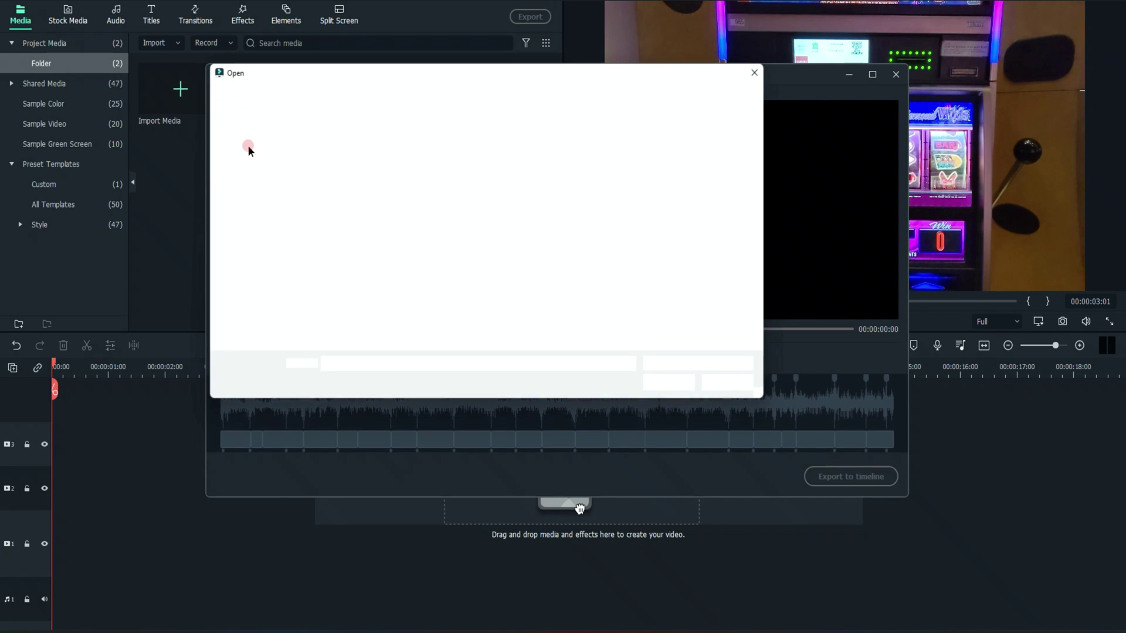
double_click(406, 184)
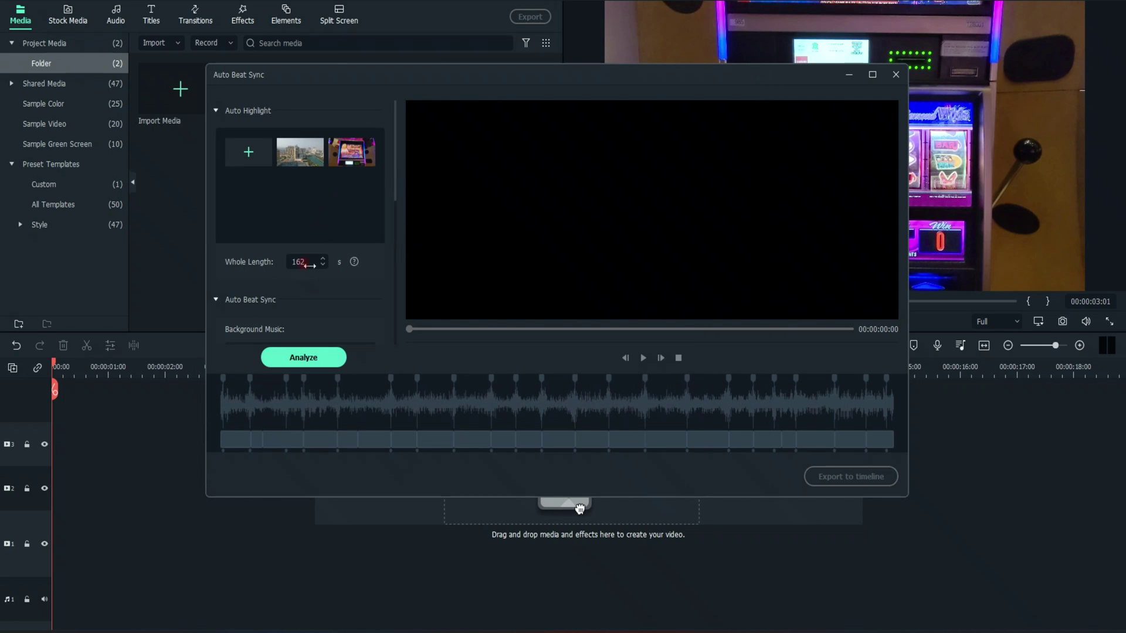
scroll(333, 314, down, 5)
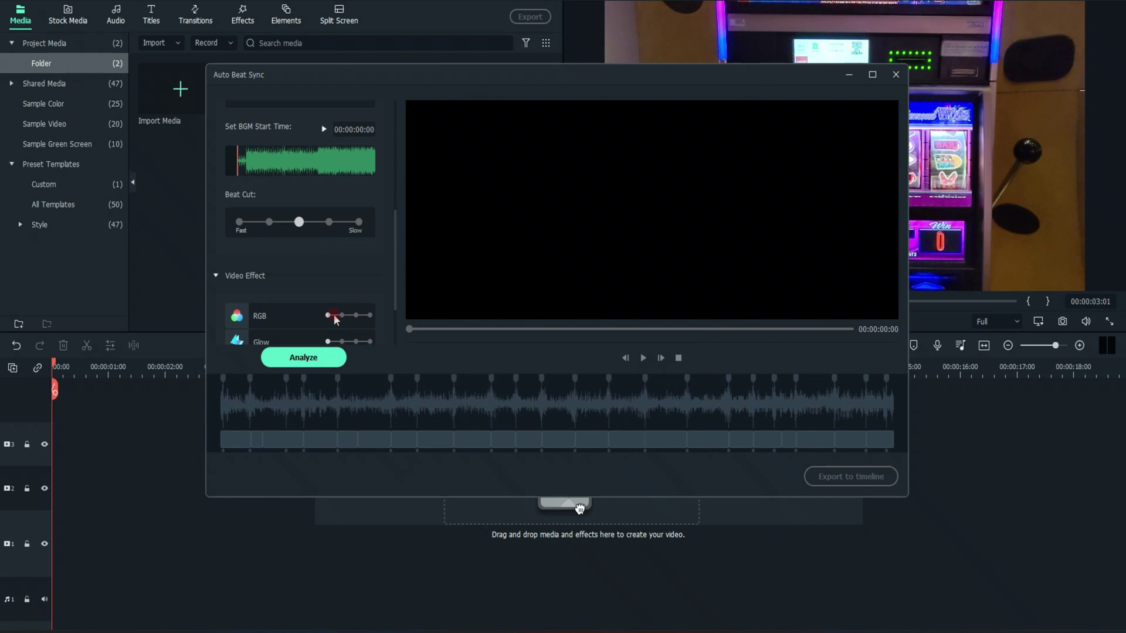
scroll(332, 314, up, 5)
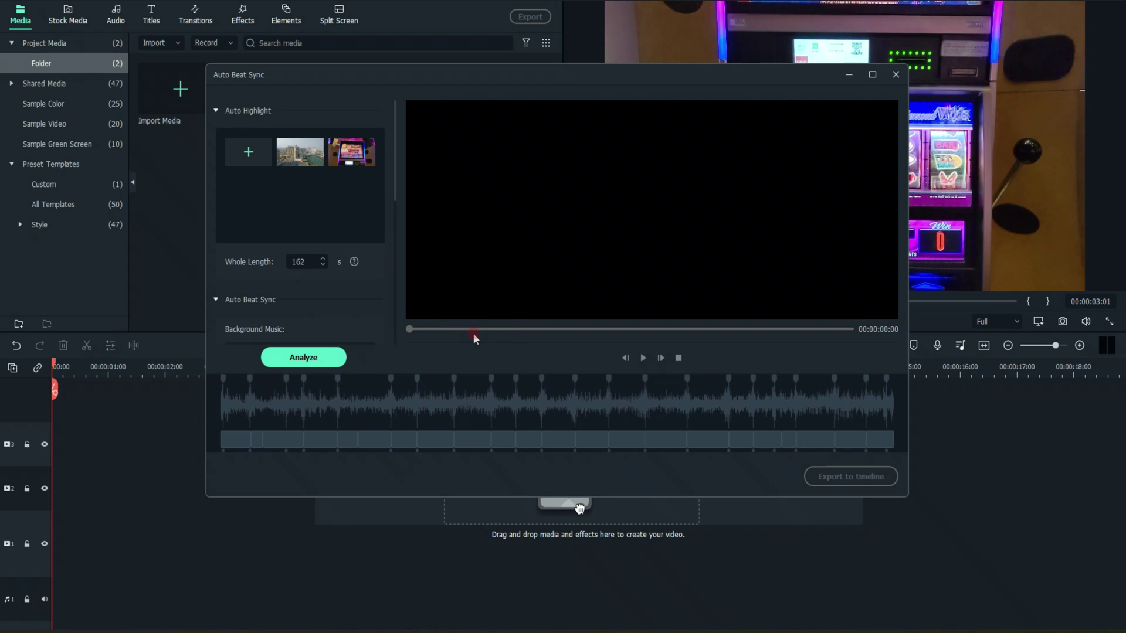
click(896, 74)
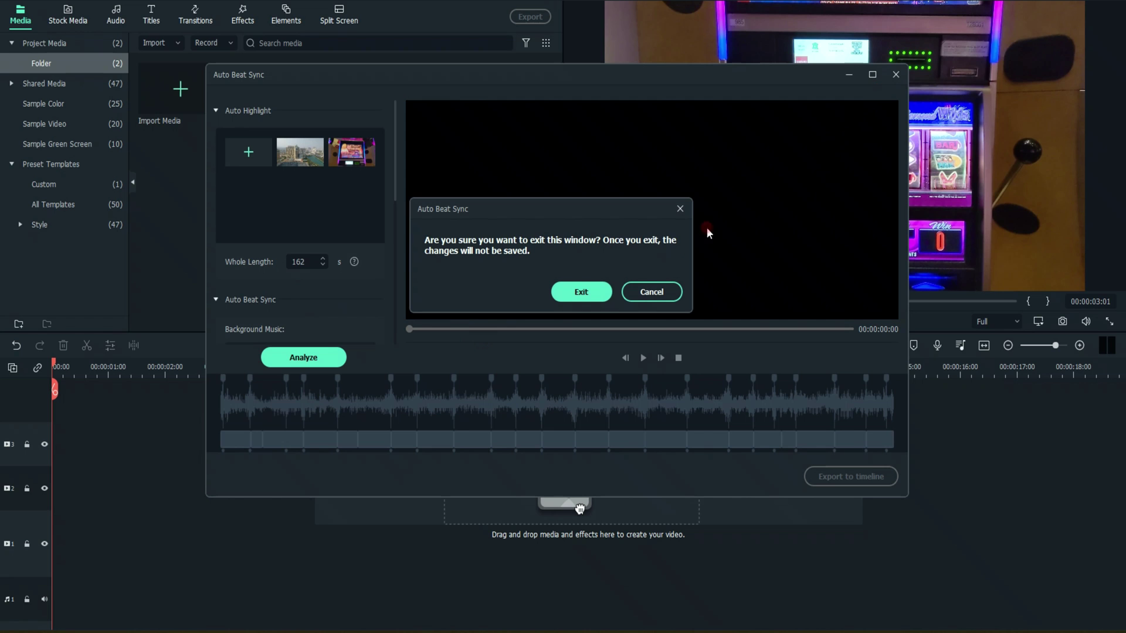
Exit without saving and pick the Freedom Travel Vlog template under Instant Mode's Vlog category.
click(577, 295)
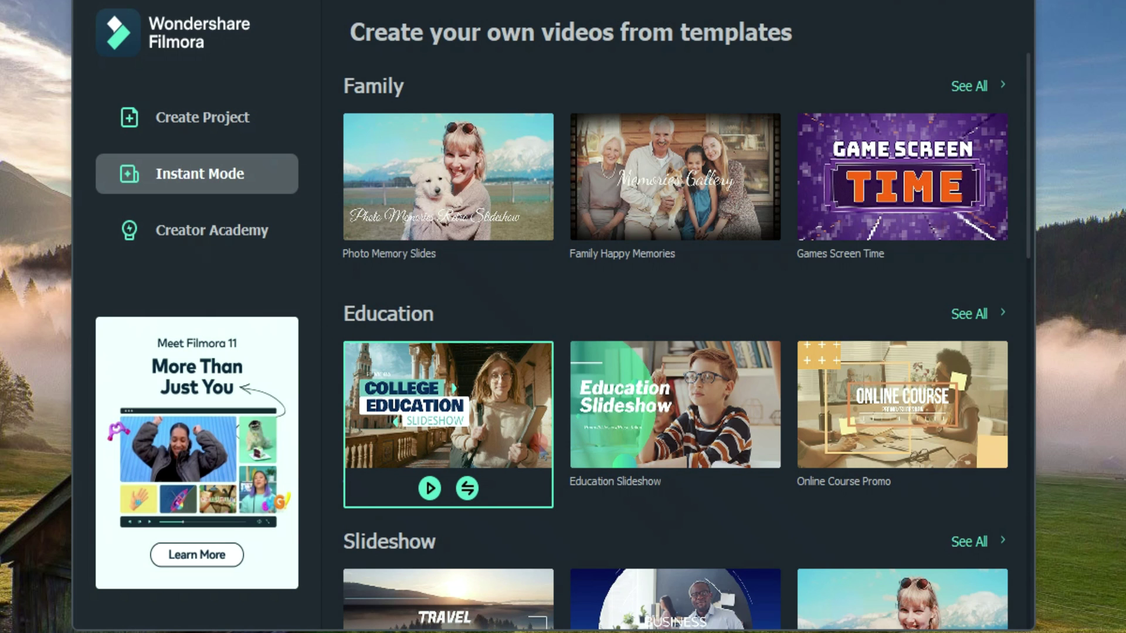
click(969, 86)
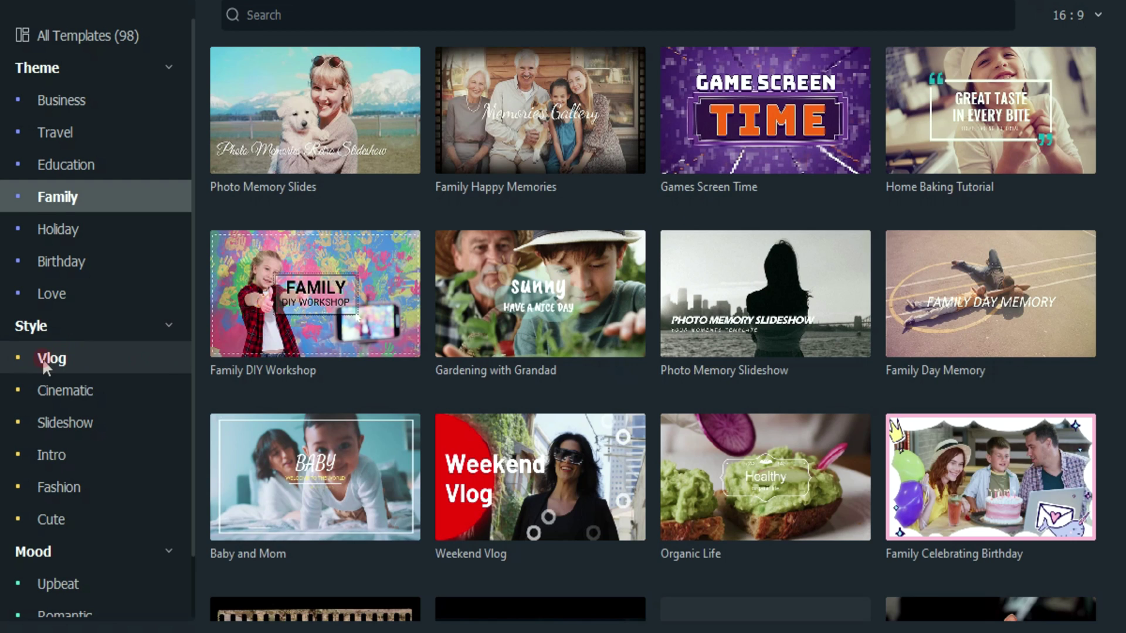
click(45, 358)
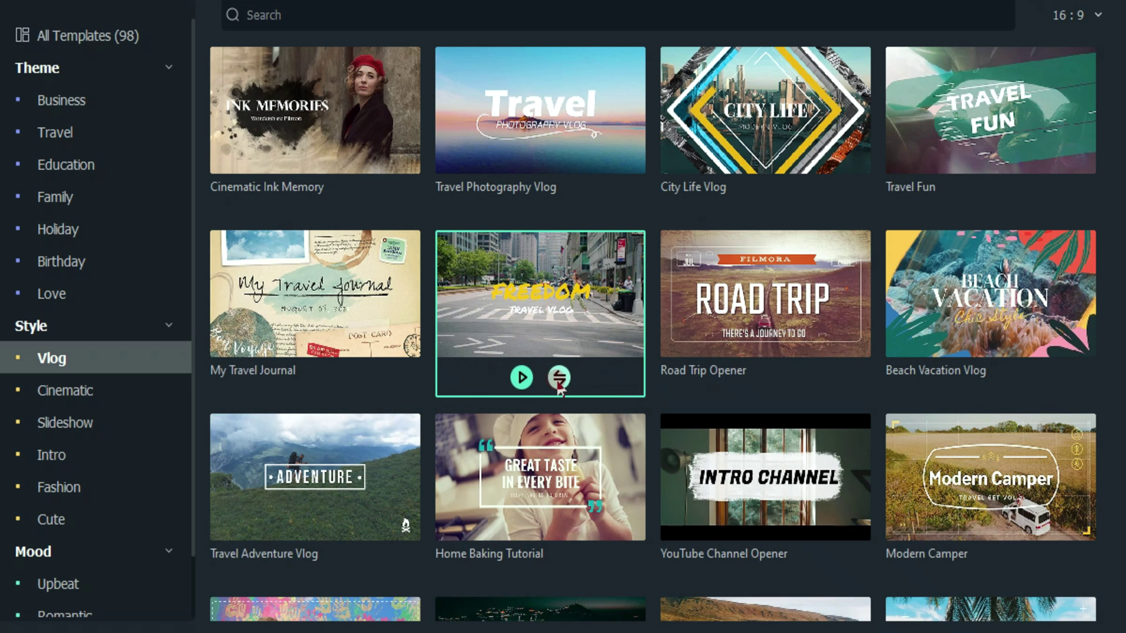
click(558, 381)
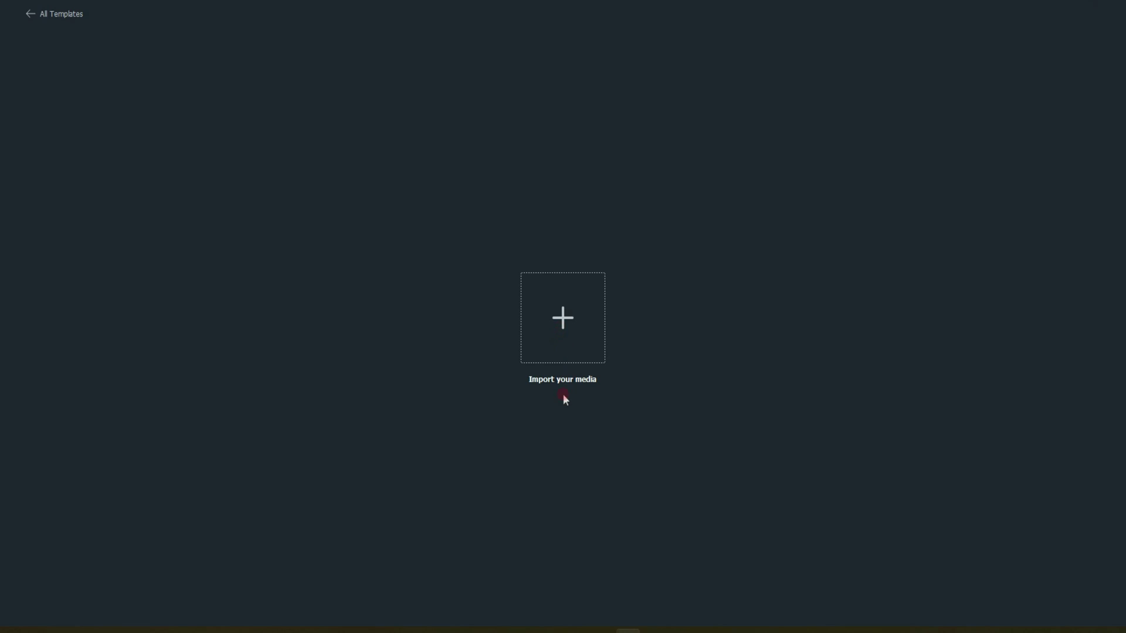
Import all six slot-machine mp4 clips into the Travel Life template's media slots.
click(563, 318)
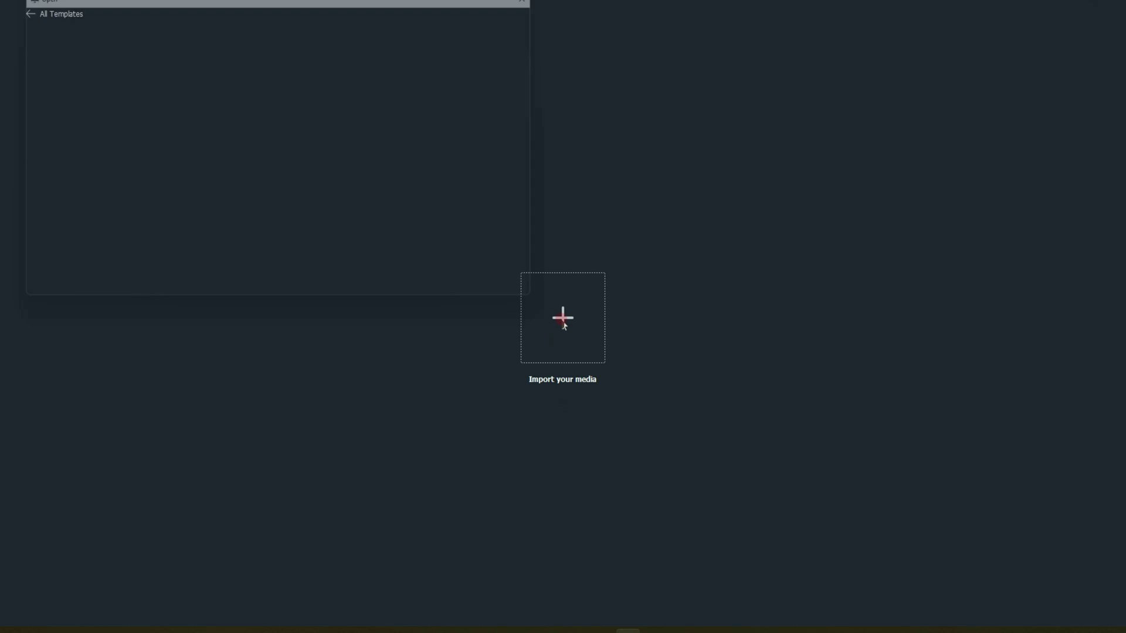
click(158, 141)
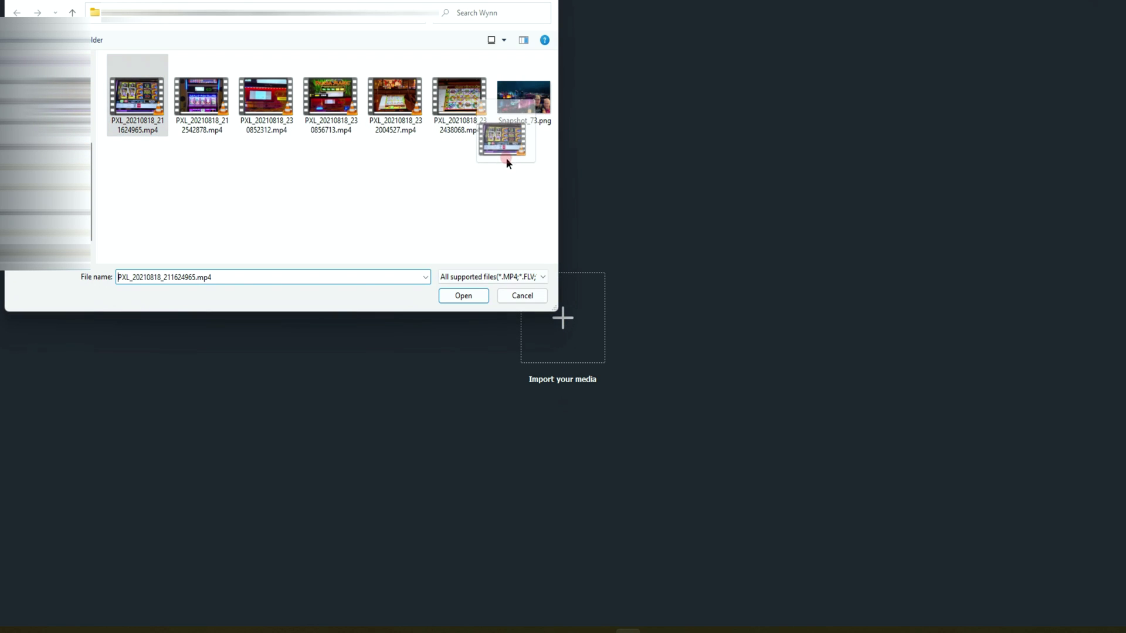
drag(147, 158, 470, 135)
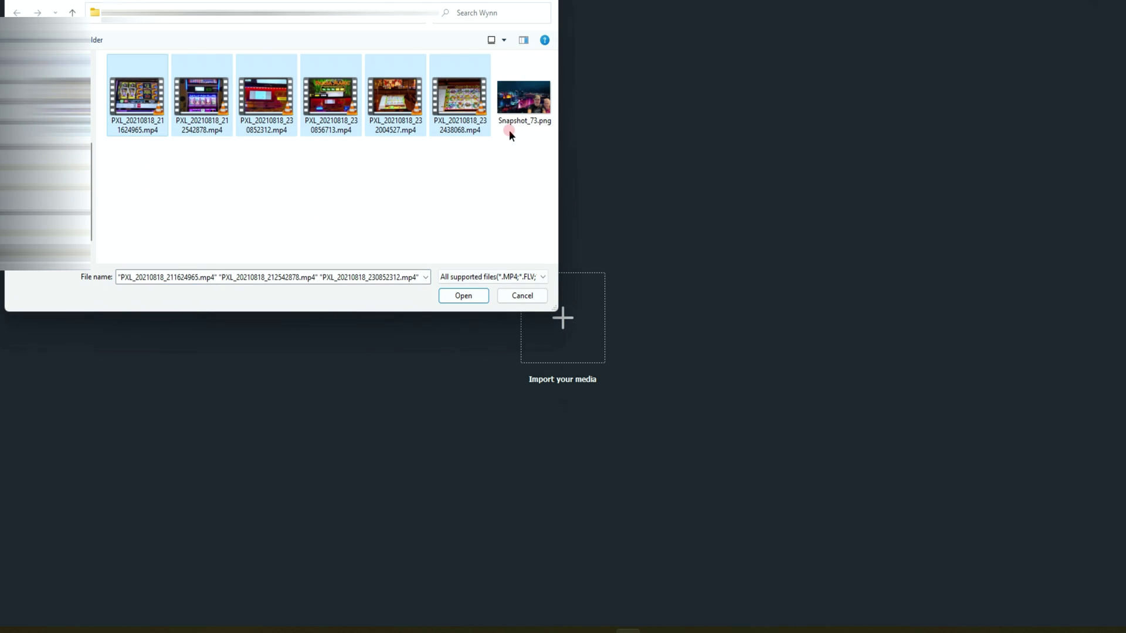
click(464, 295)
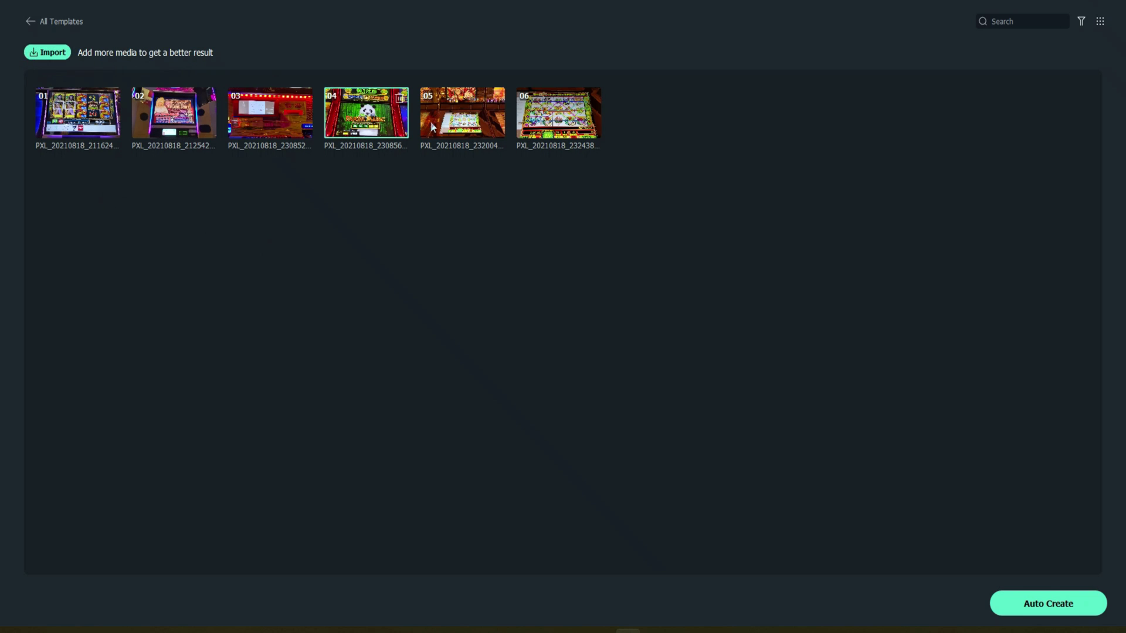
Run Auto Create to build the travel vlog from the six imported clips.
click(1043, 606)
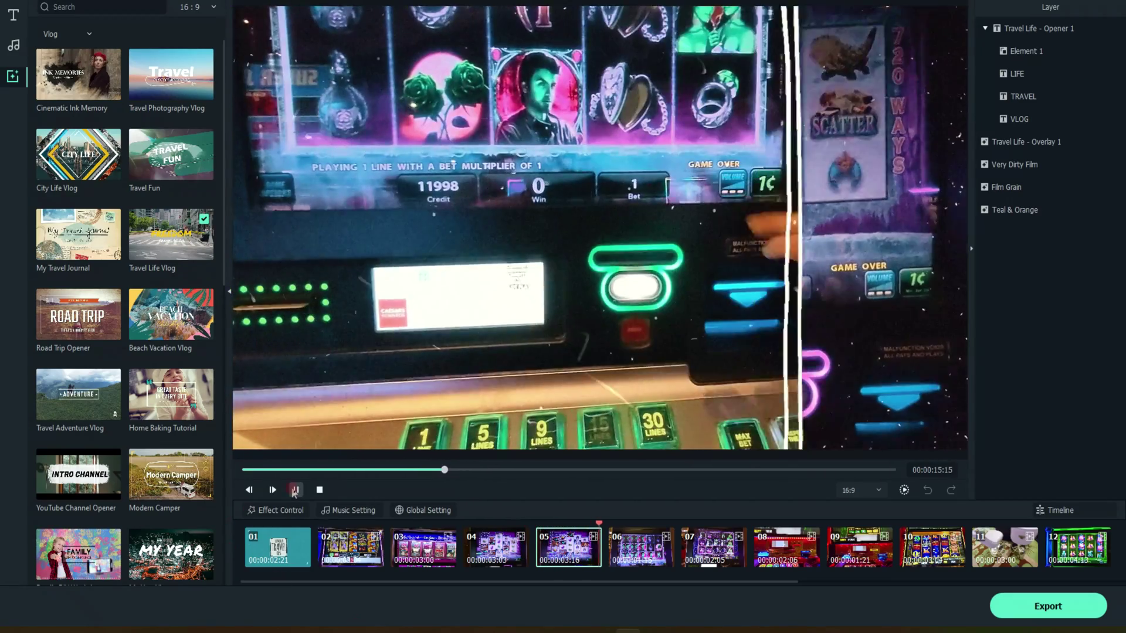
Pause on the sixth clip and inspect the Element 1 and Travel Life-Element 8 layers.
click(293, 488)
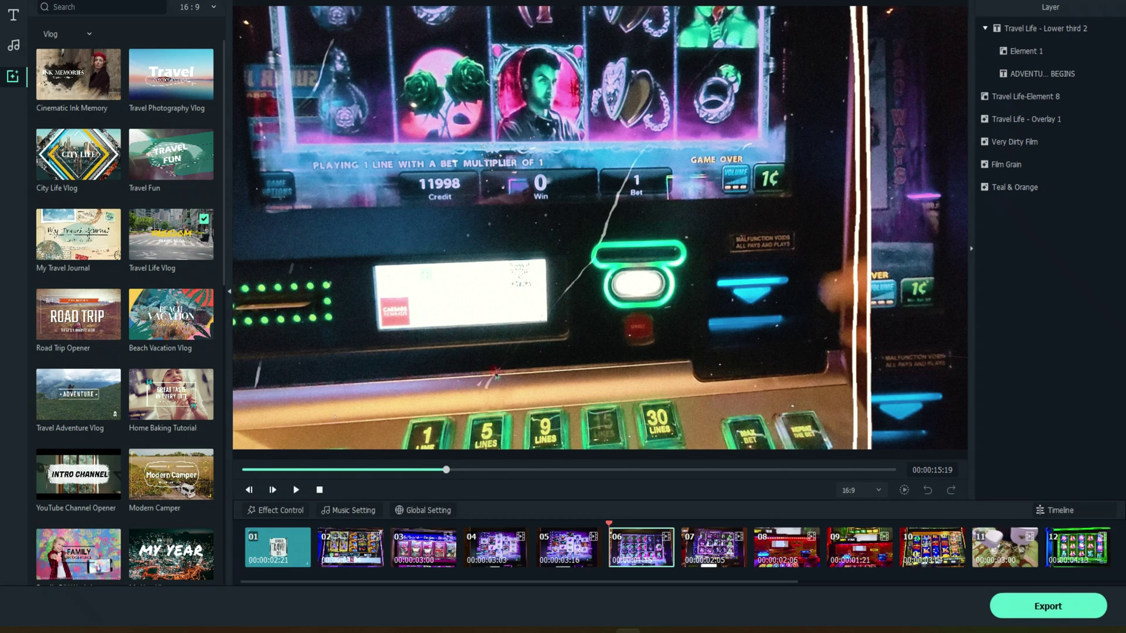
mouse_move(1010, 78)
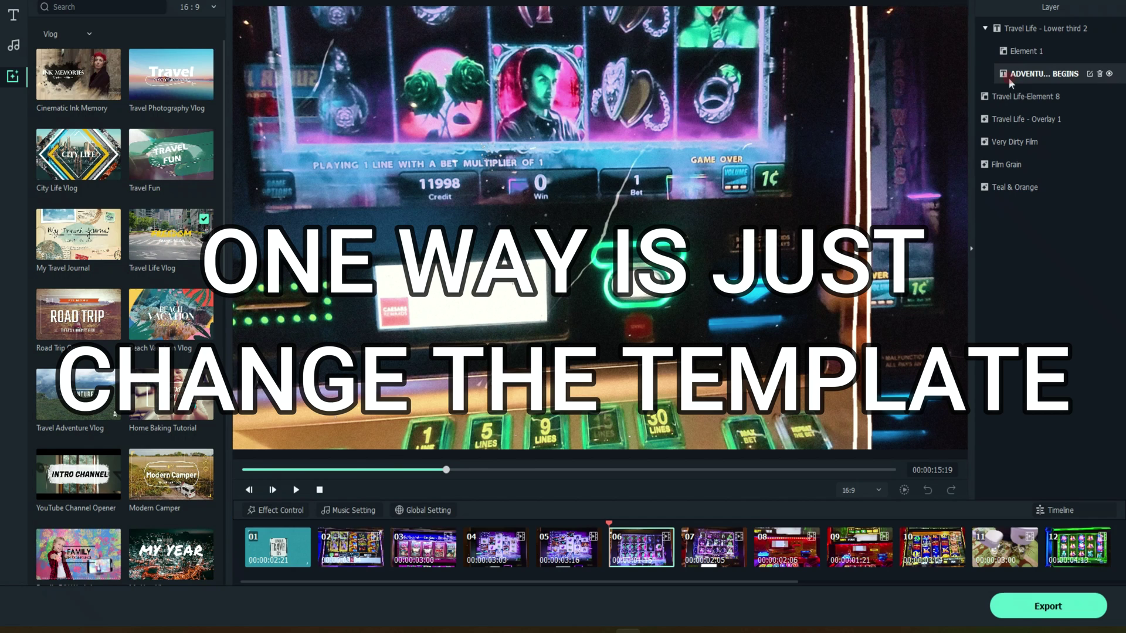
click(1020, 51)
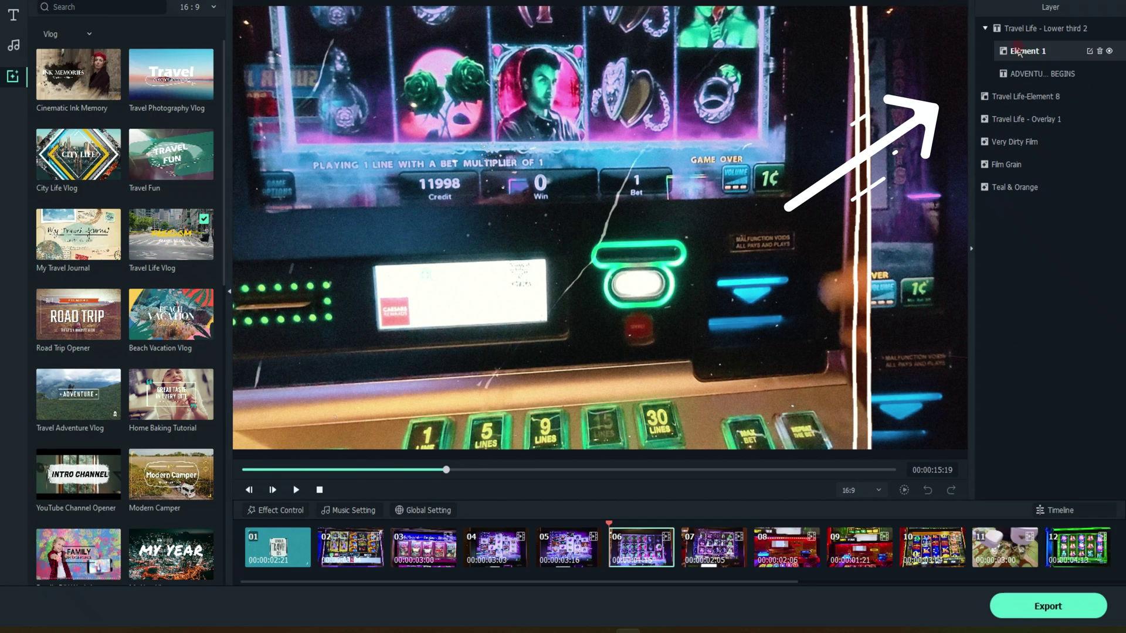
click(1012, 100)
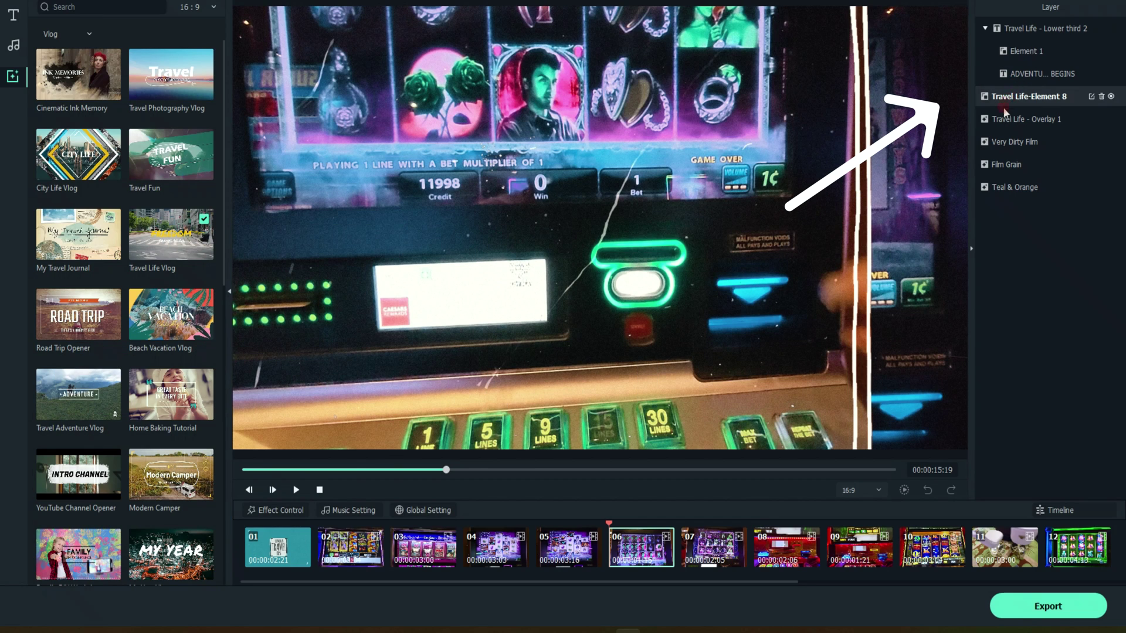
click(655, 462)
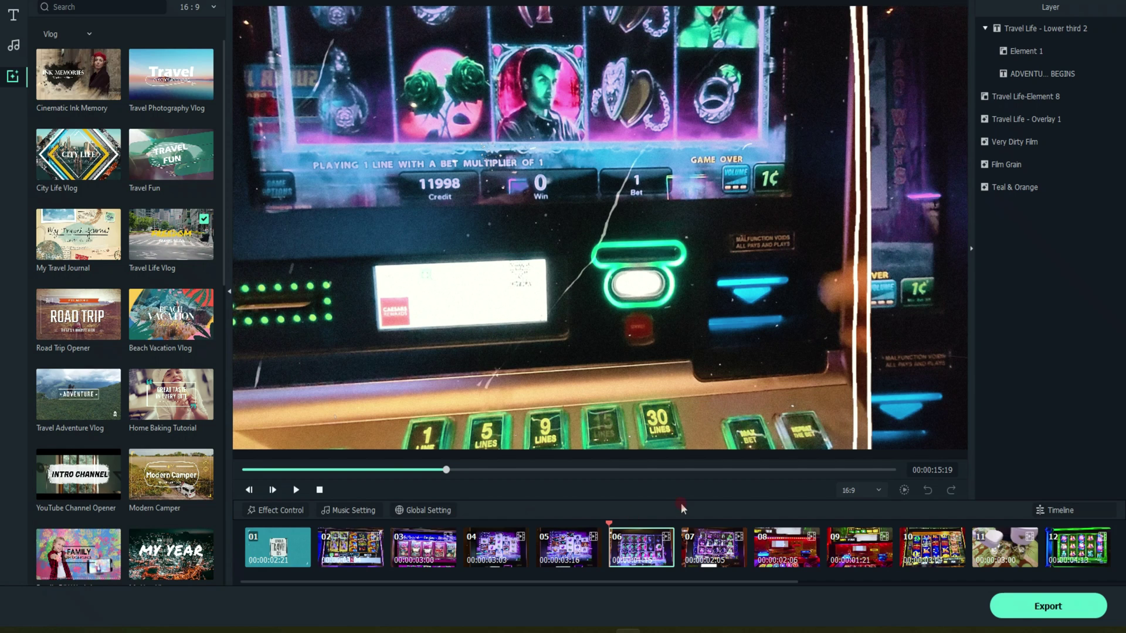
Save the project and switch from Instant Mode to the timeline editor.
click(1054, 514)
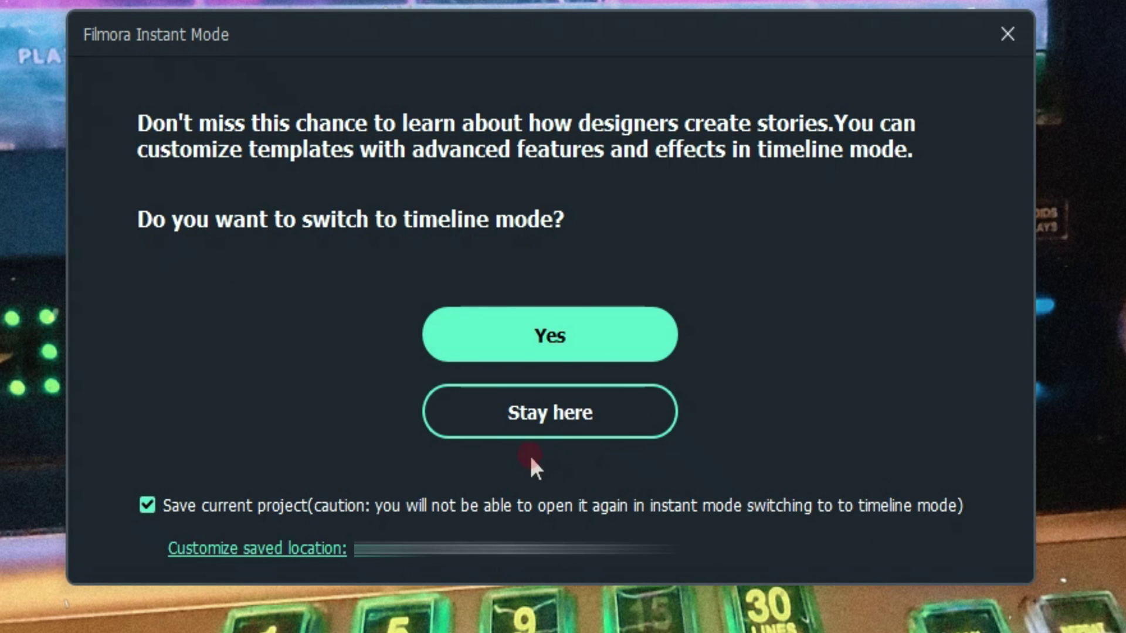
click(551, 337)
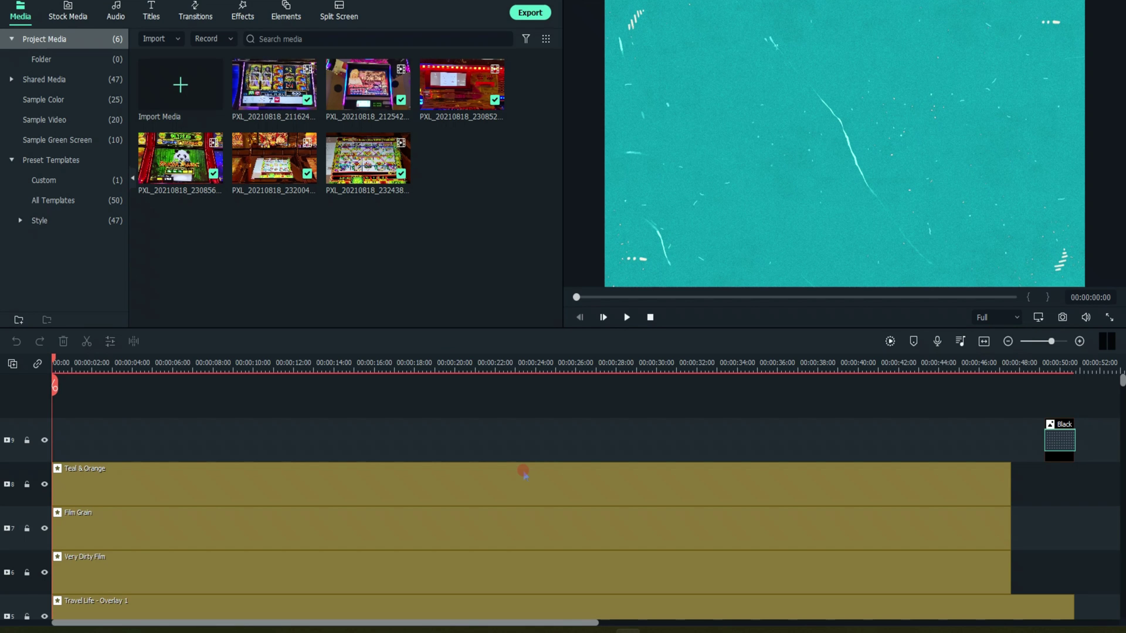
scroll(311, 444, down, 1)
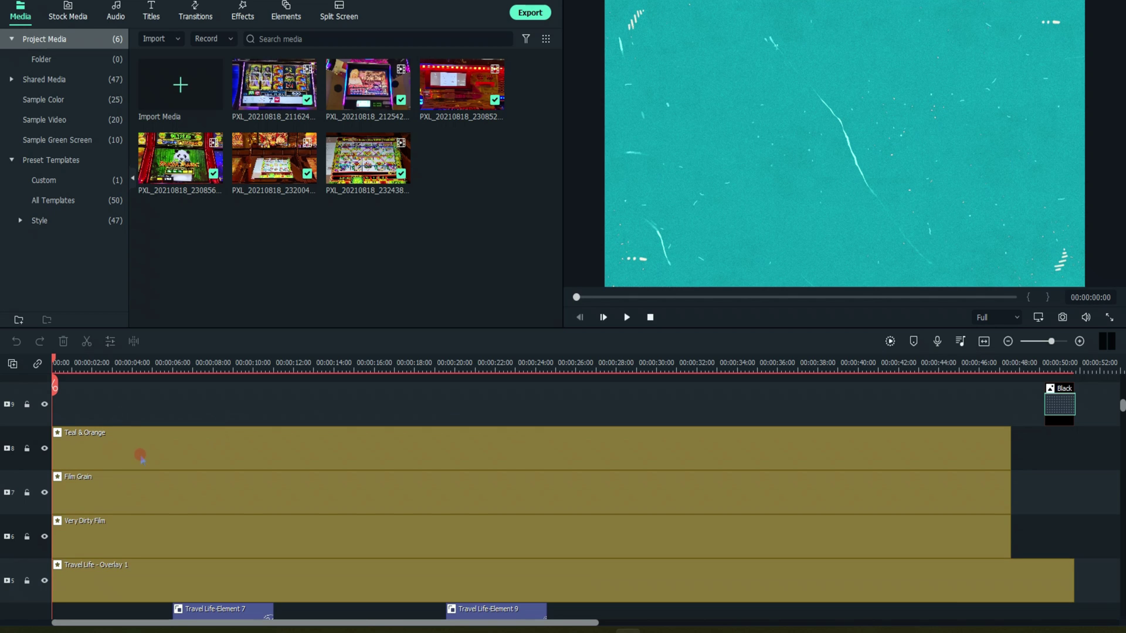
scroll(140, 456, down, 4)
Review the nine timeline tracks and return the playhead to 0.
scroll(142, 457, down, 2)
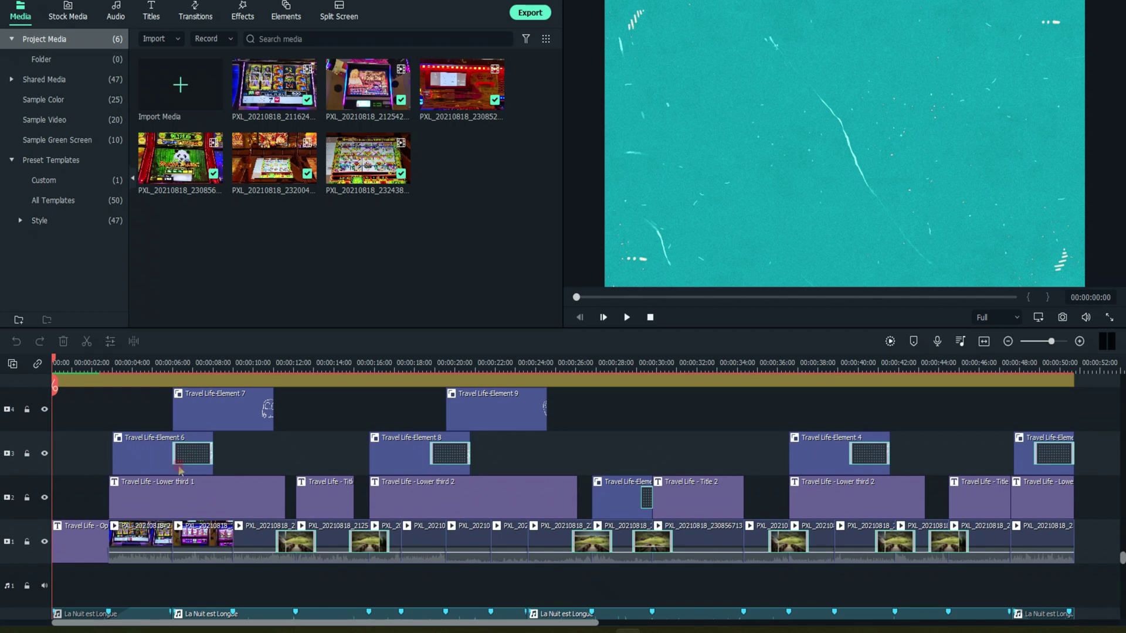
scroll(343, 449, down, 1)
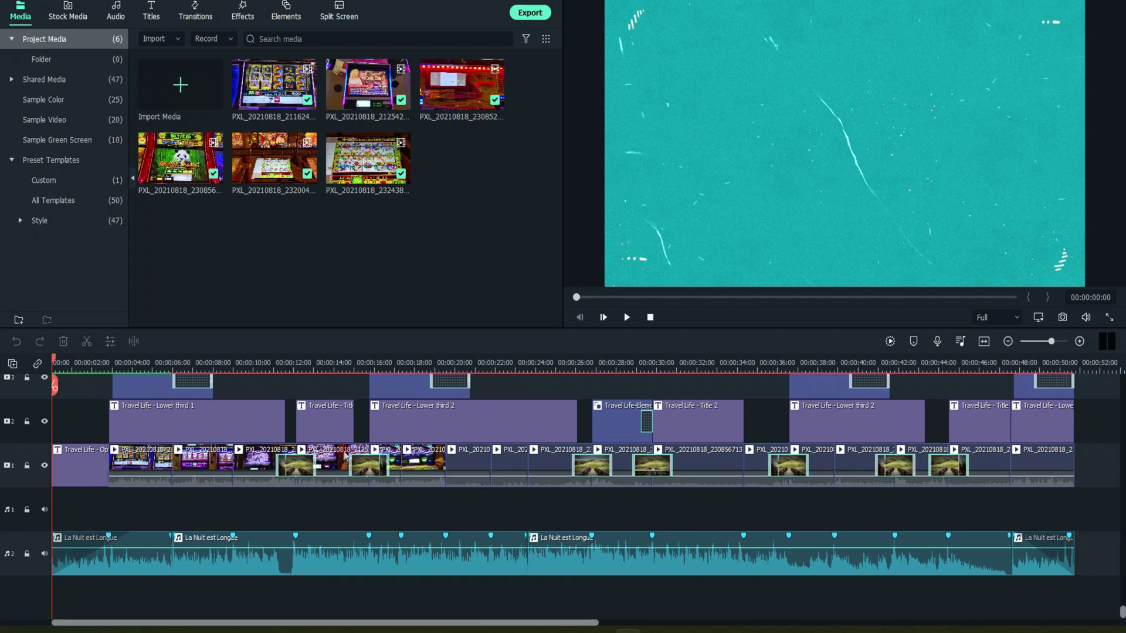
scroll(331, 463, up, 1)
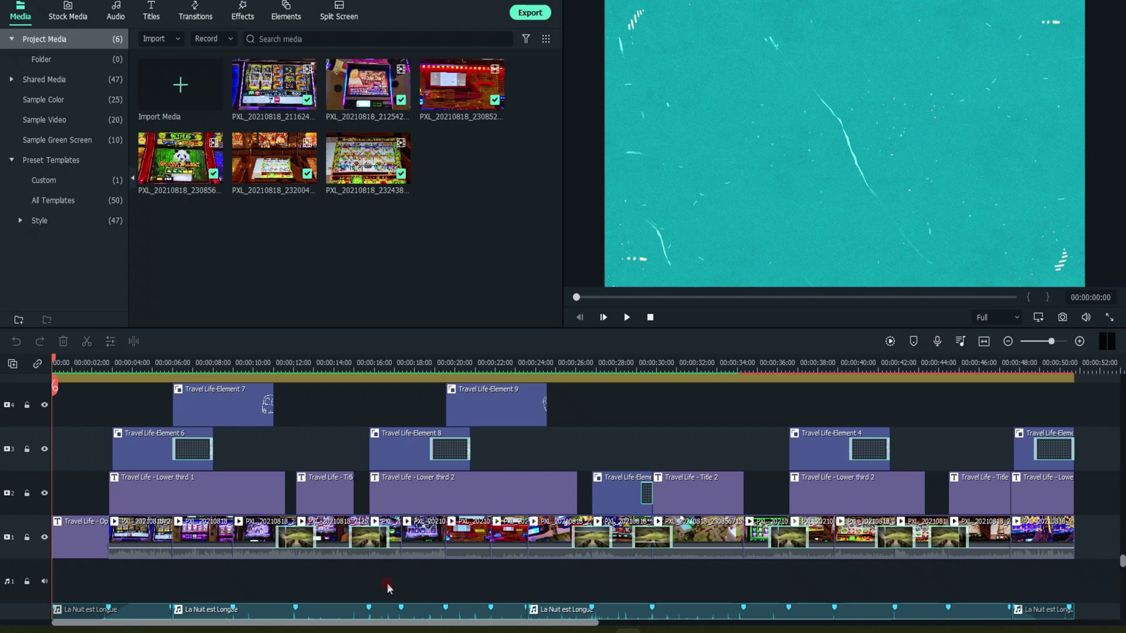
scroll(387, 582, down, 1)
scroll(391, 580, down, 1)
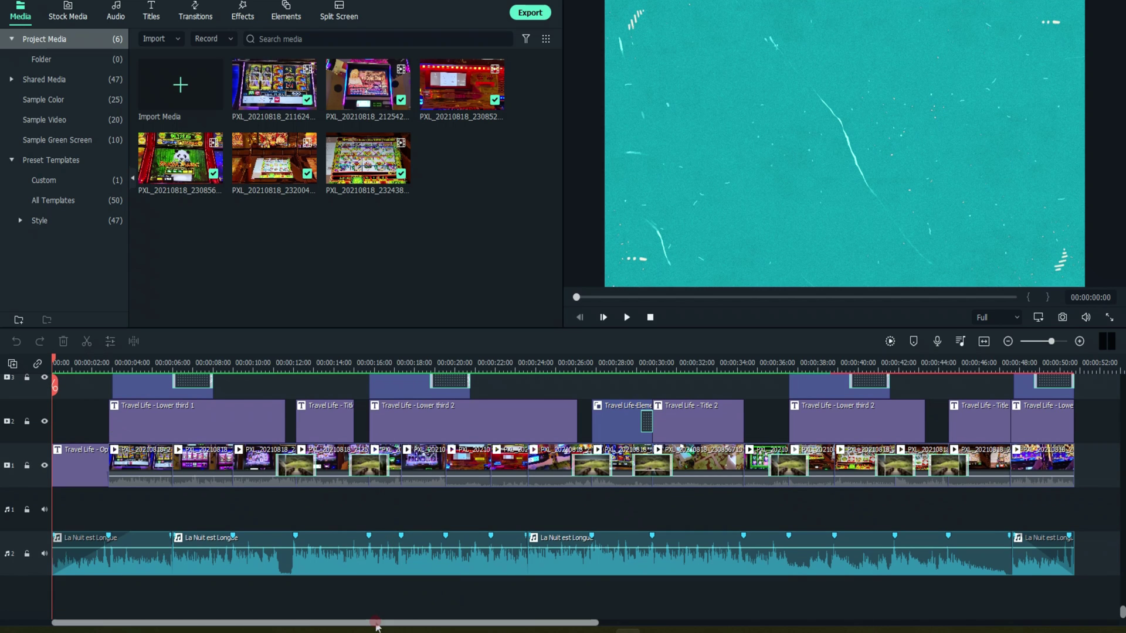
drag(328, 623, 341, 622)
scroll(328, 616, down, 1)
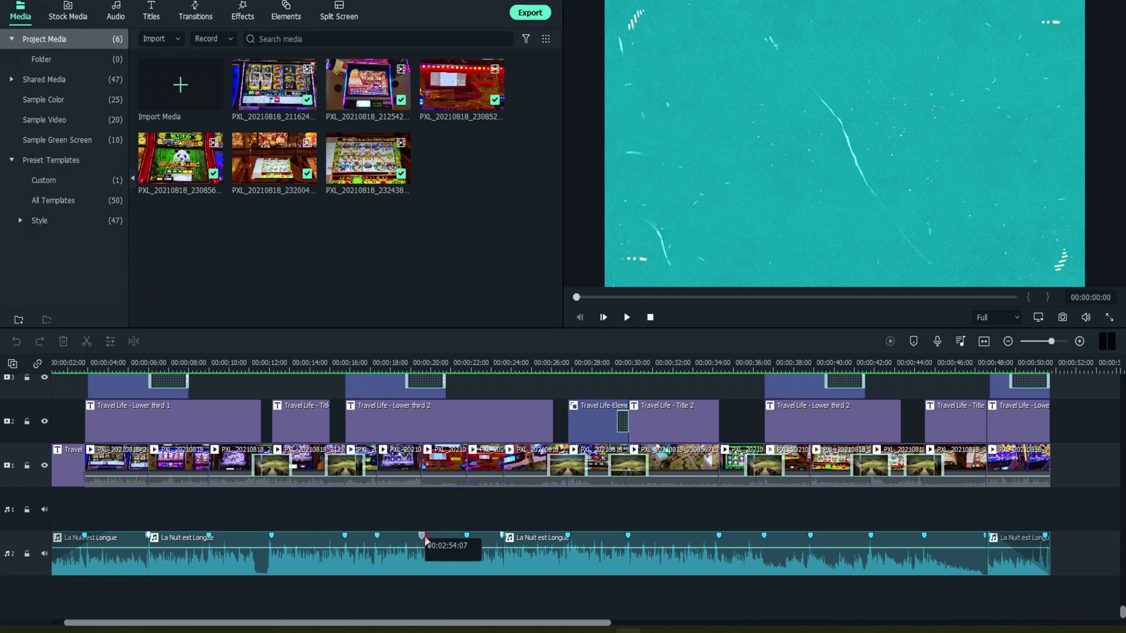
scroll(321, 543, up, 1)
scroll(321, 541, up, 6)
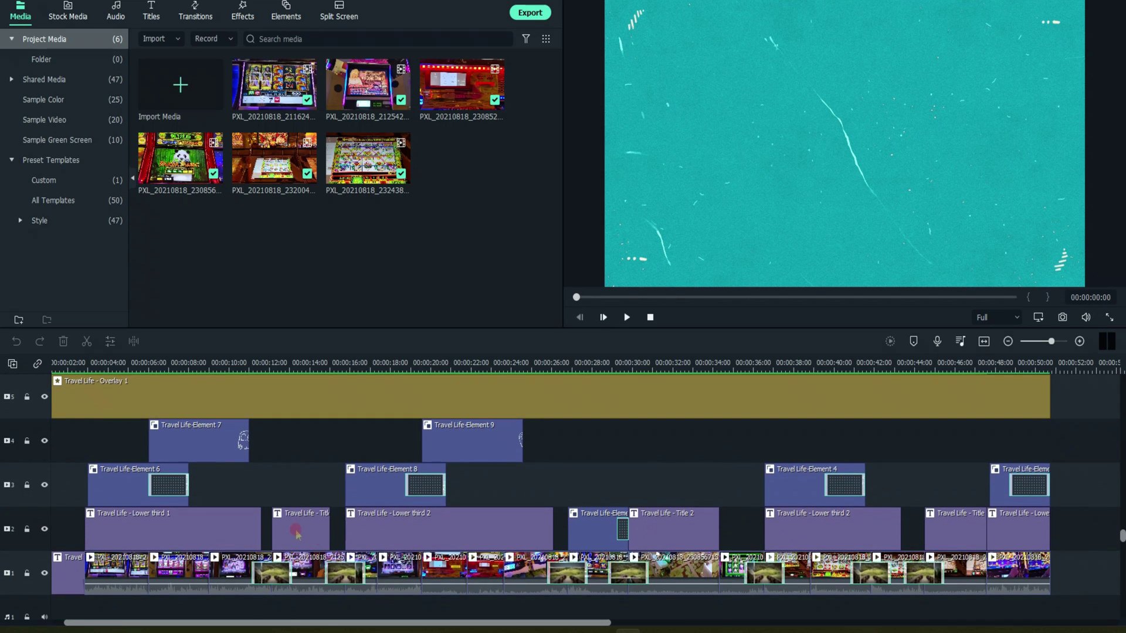
drag(89, 353, 54, 357)
Play the project from the start and pause on the first slot clip.
scroll(110, 386, up, 1)
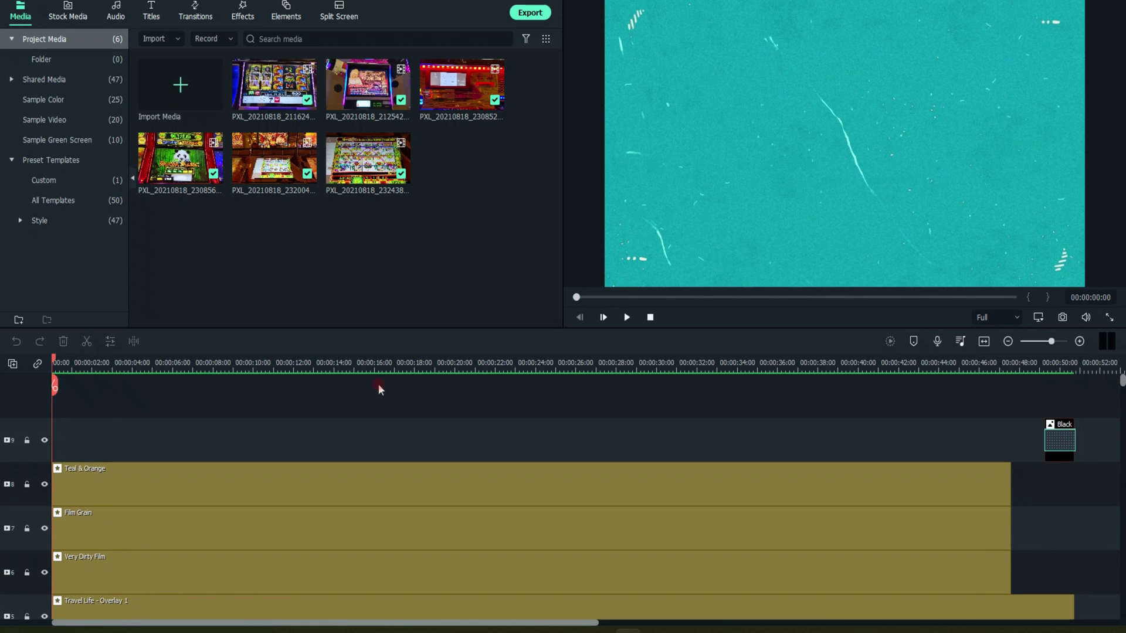
click(627, 319)
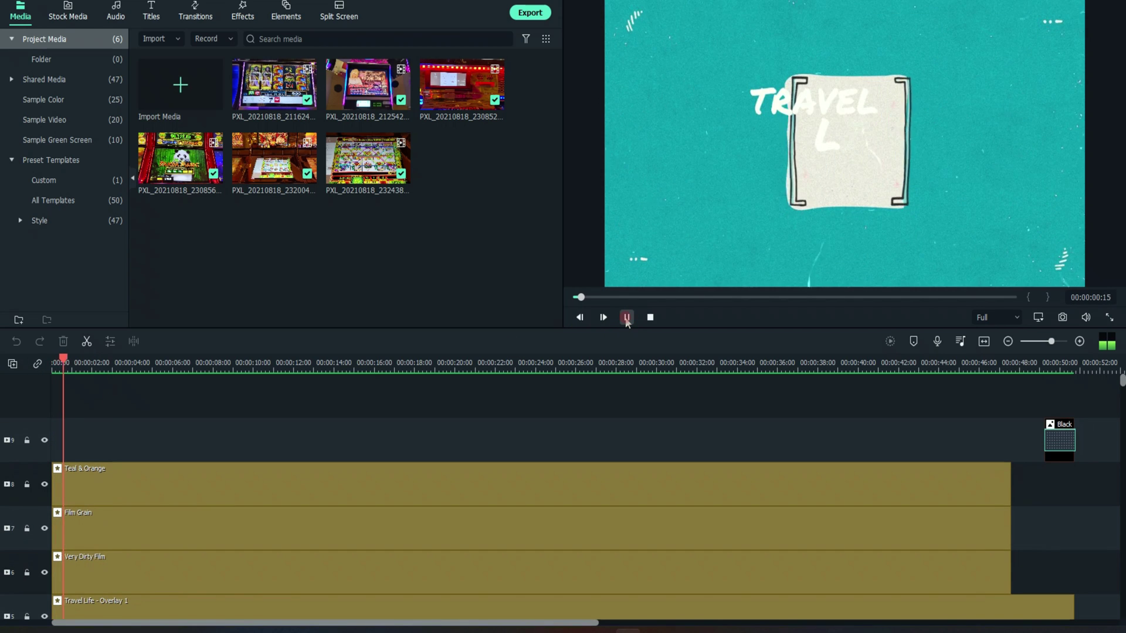
scroll(461, 444, down, 3)
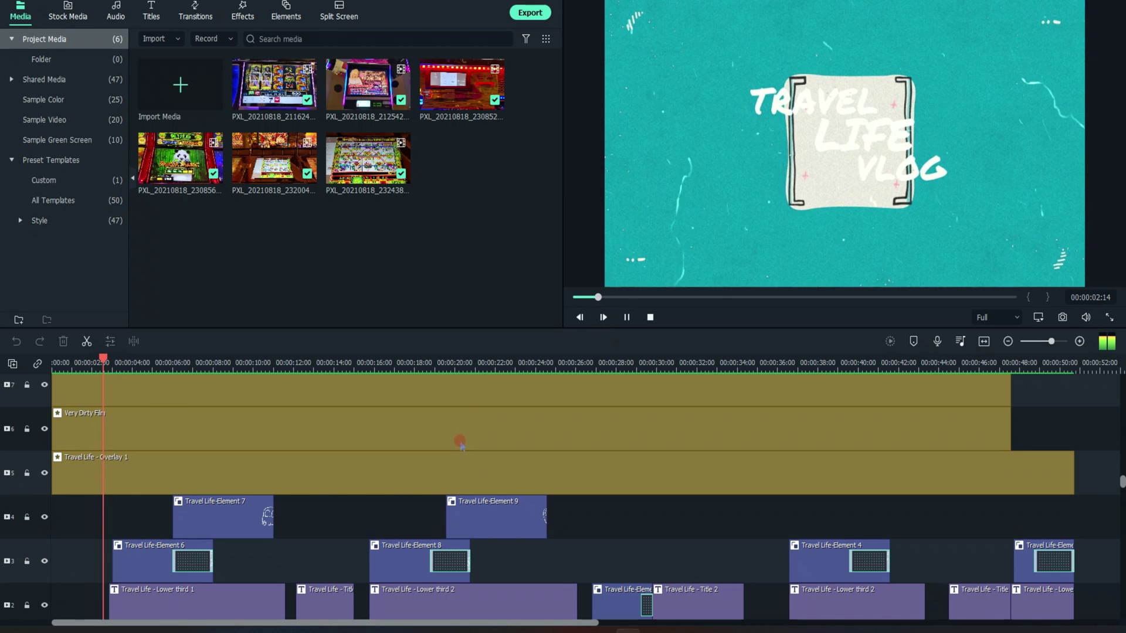
click(627, 317)
scroll(249, 452, down, 3)
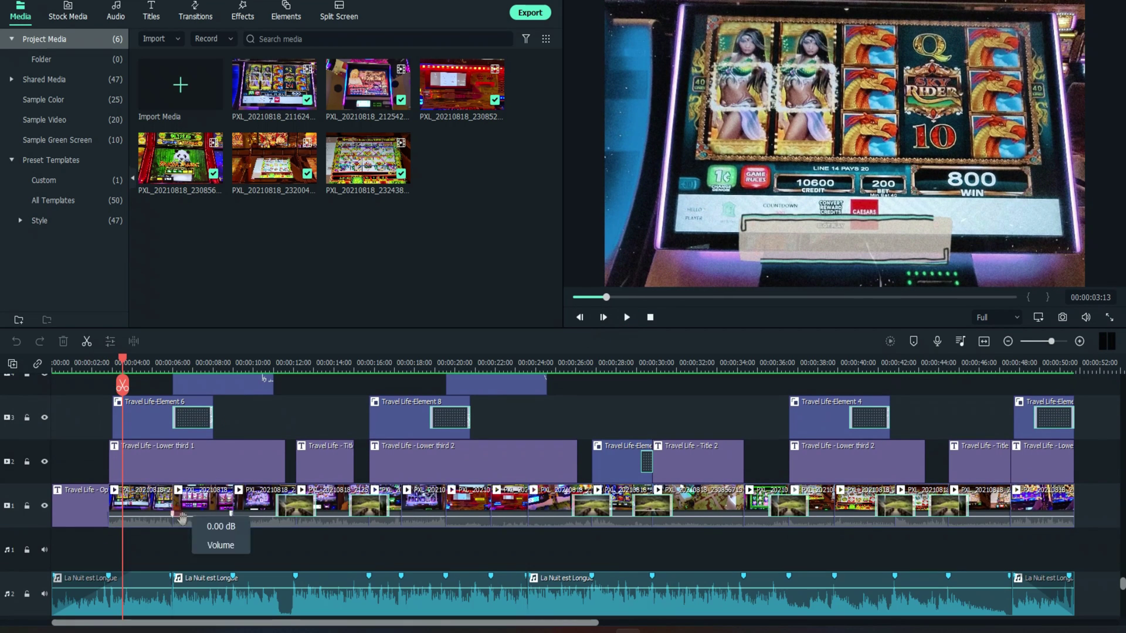
Open the Lower third 1 title, check its DISCOVER THE CITY text, and close it.
click(175, 461)
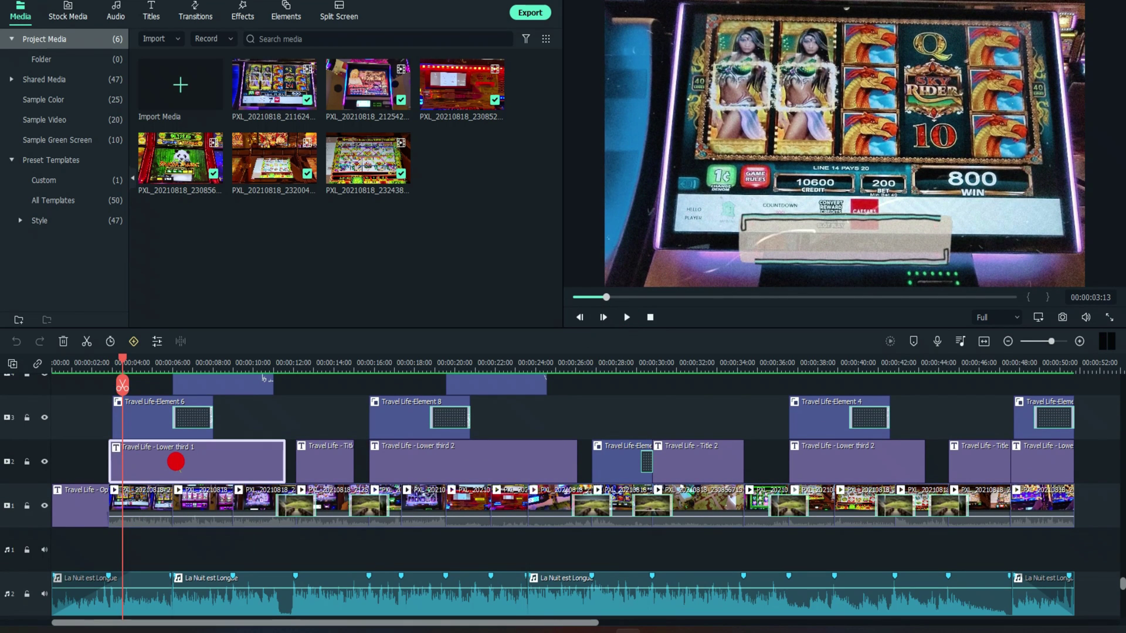
double_click(175, 461)
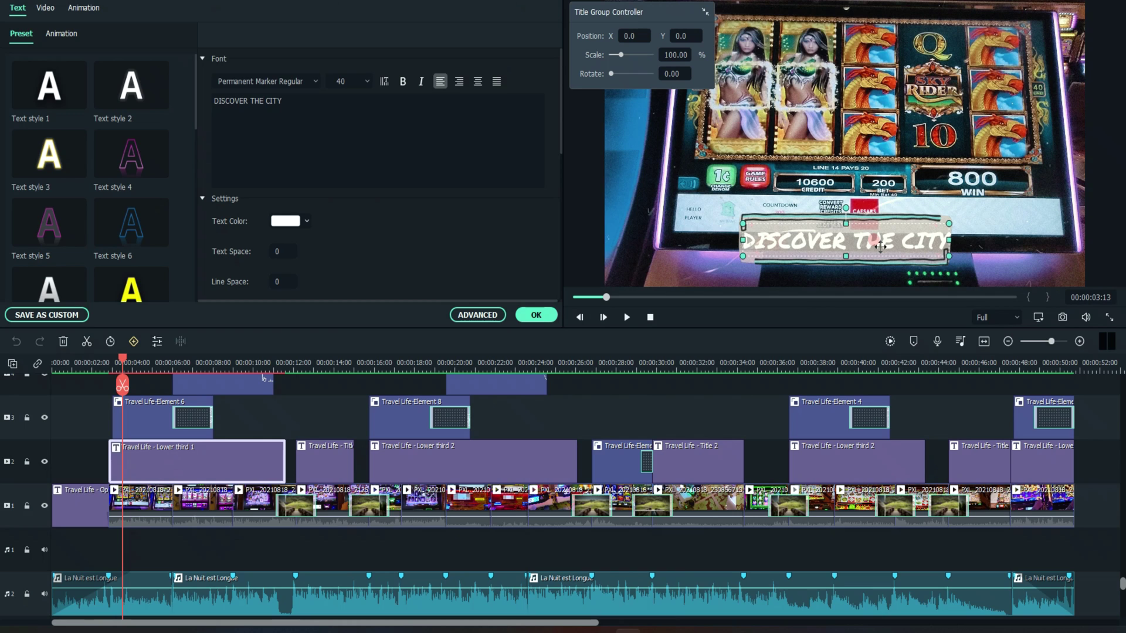
click(791, 241)
click(536, 315)
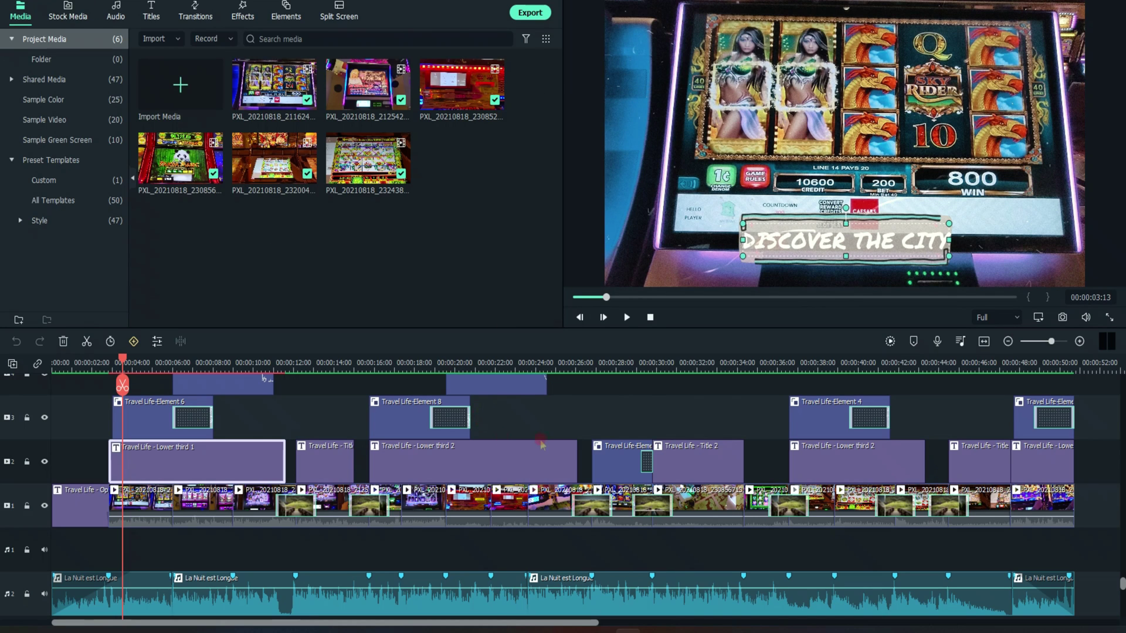
scroll(541, 444, up, 5)
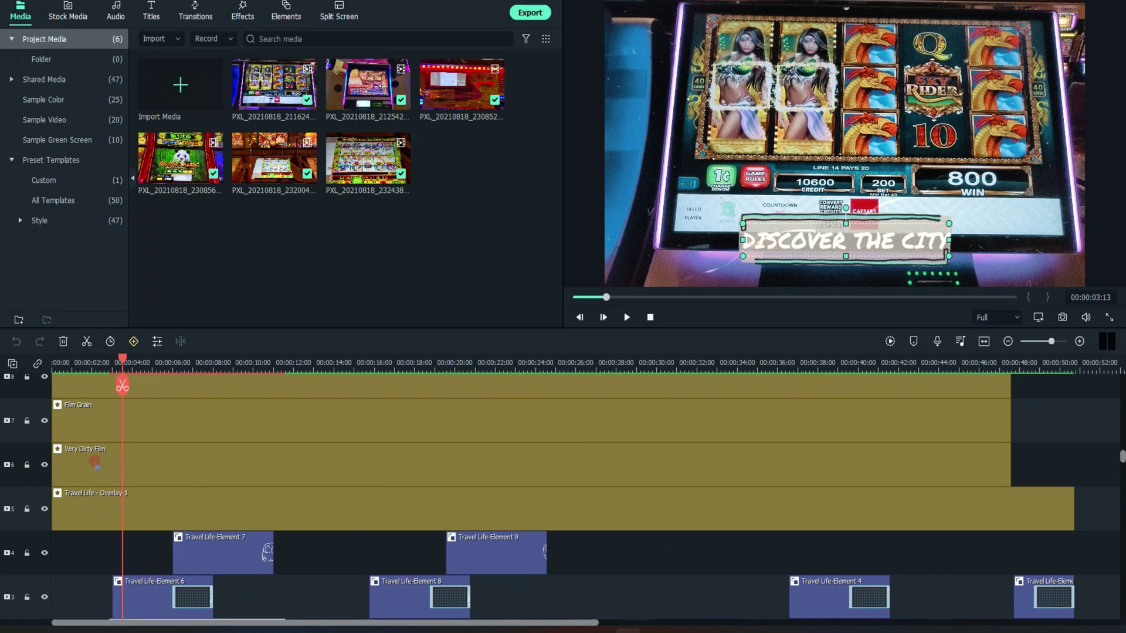
Hide the Very Dirty Film track and scrub to the ADVENTURES BEGINS title.
mouse_move(122, 364)
mouse_down()
mouse_move(226, 364)
mouse_move(150, 367)
mouse_up()
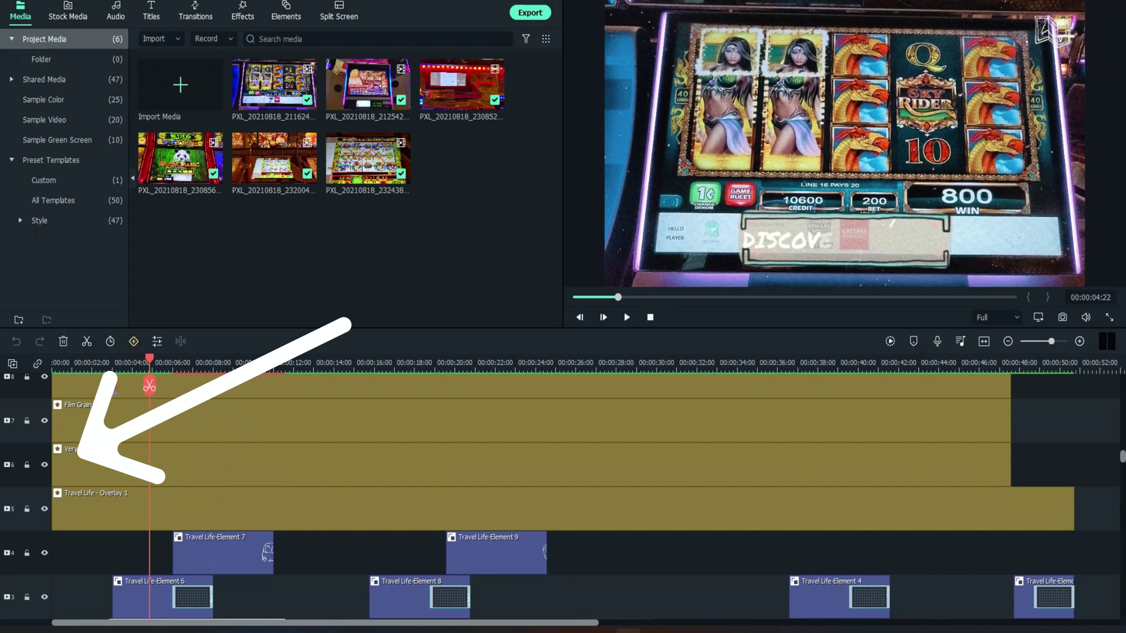
click(44, 465)
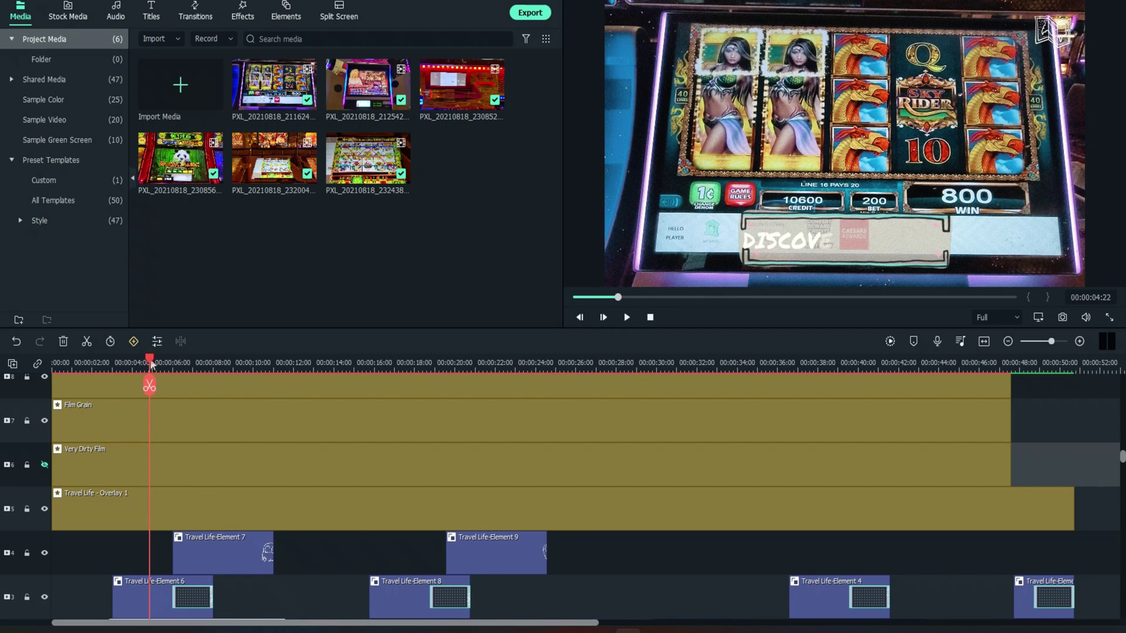
click(287, 365)
click(501, 365)
drag(522, 368, 54, 377)
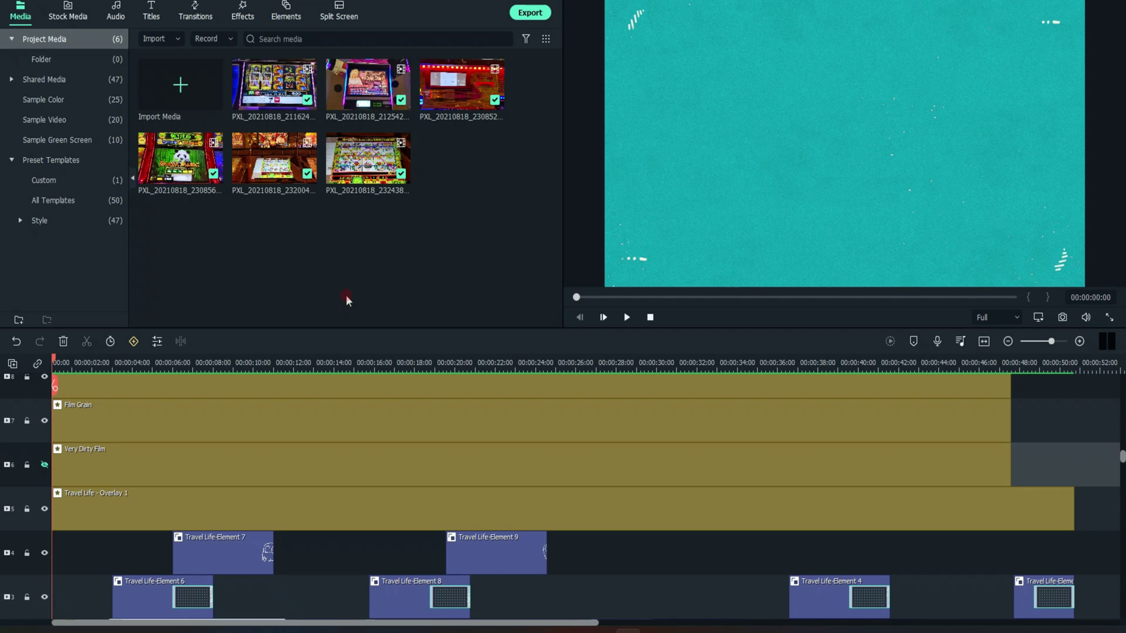
scroll(361, 426, down, 3)
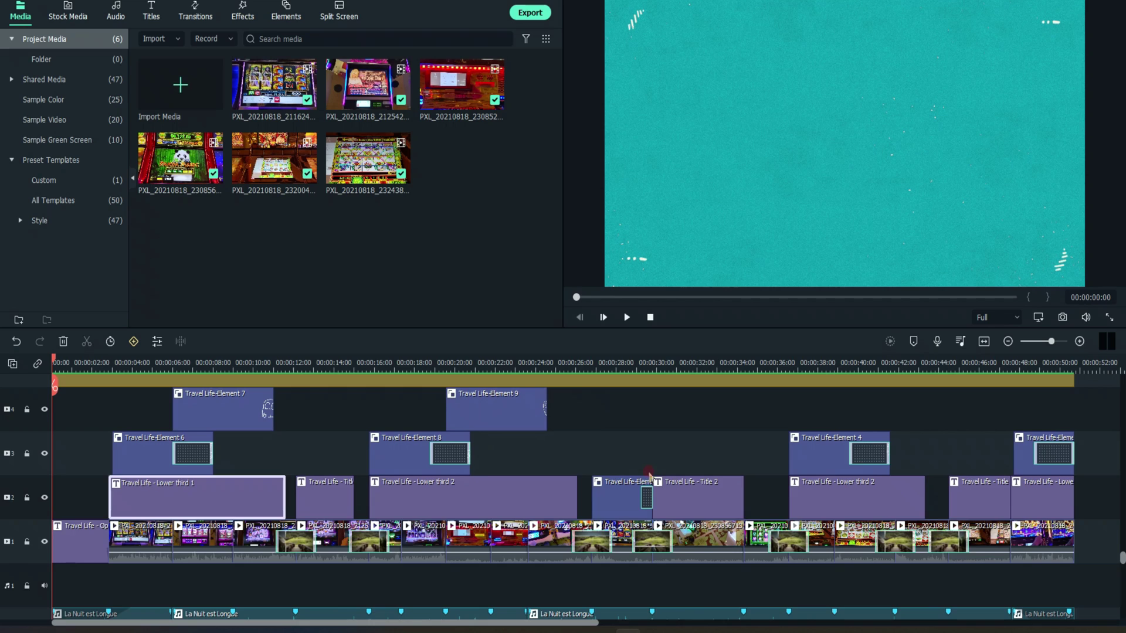
scroll(686, 509, down, 2)
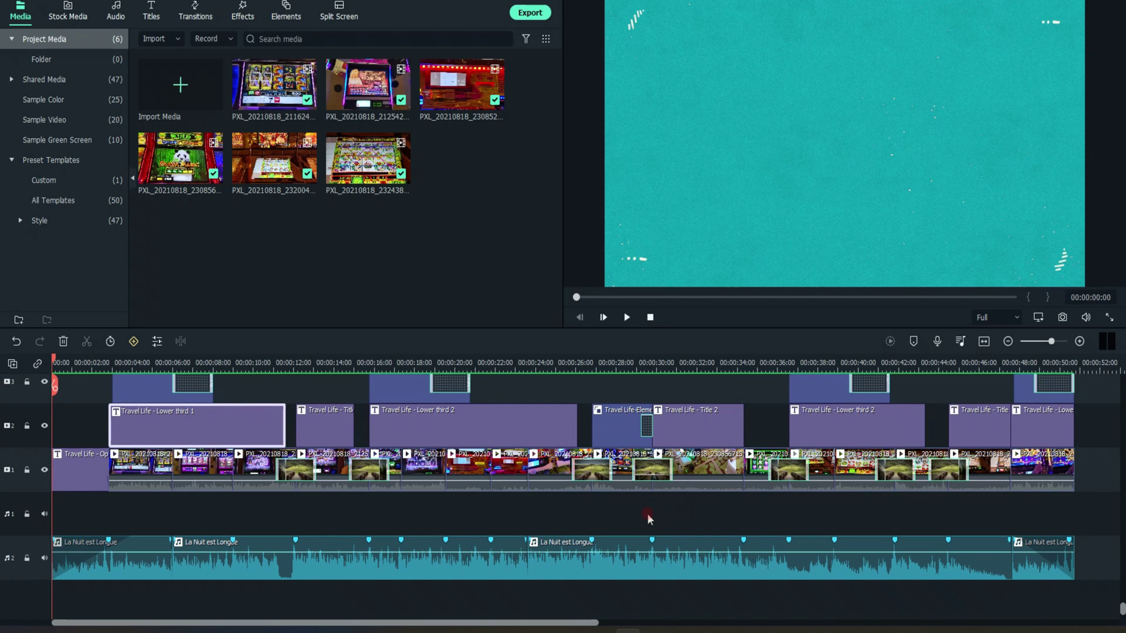